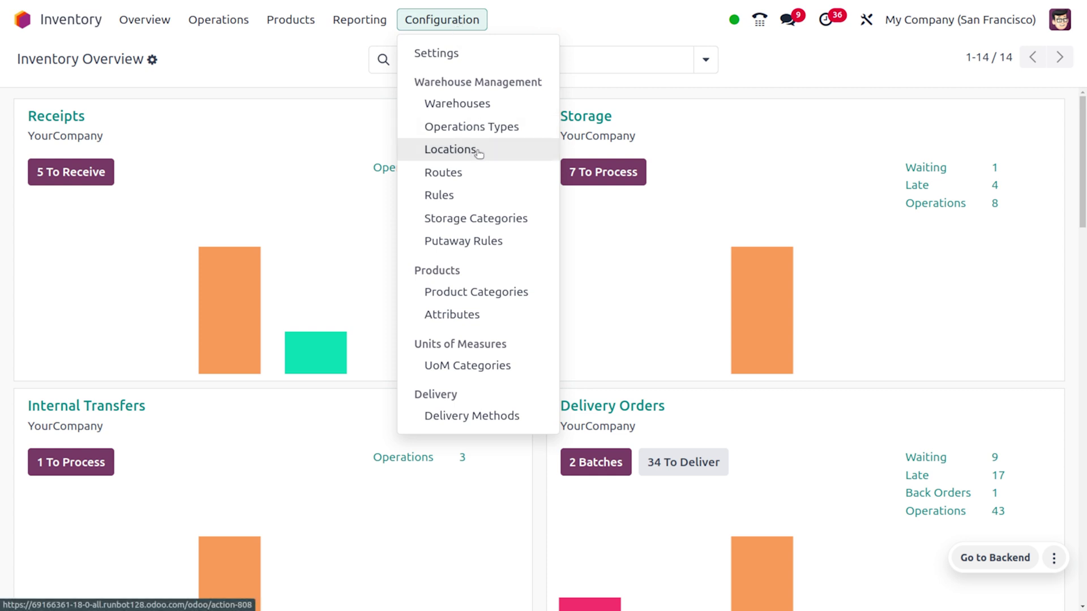
# Check that Storage Locations and Multi-Step Routes are enabled in Inventory settings, then open Locations
pyautogui.click(441, 55)
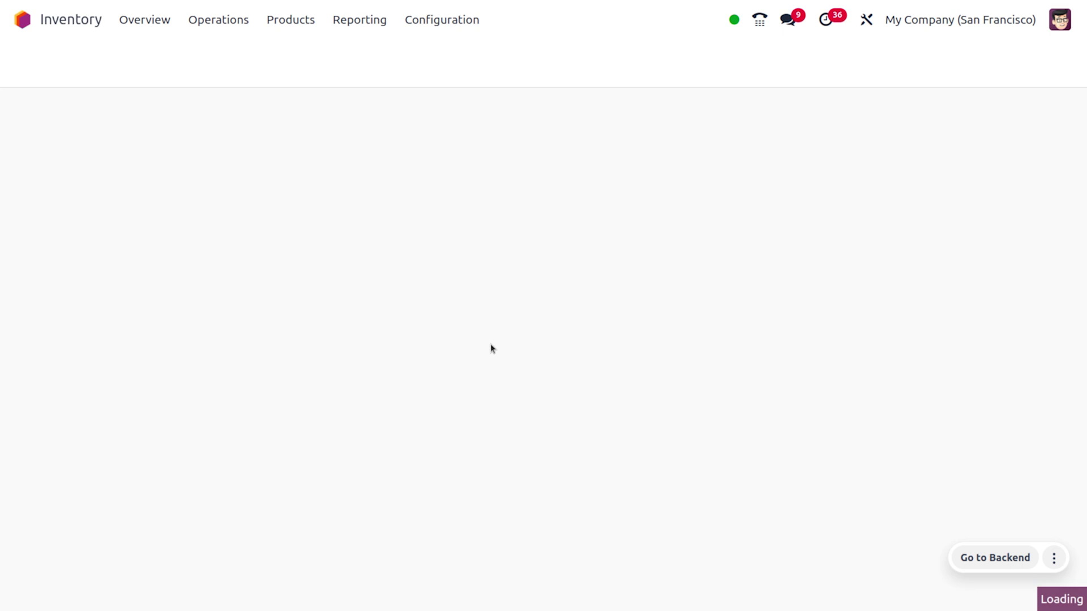
pyautogui.scroll(-4, 491, 398)
pyautogui.scroll(-12, 491, 398)
pyautogui.scroll(-15, 491, 398)
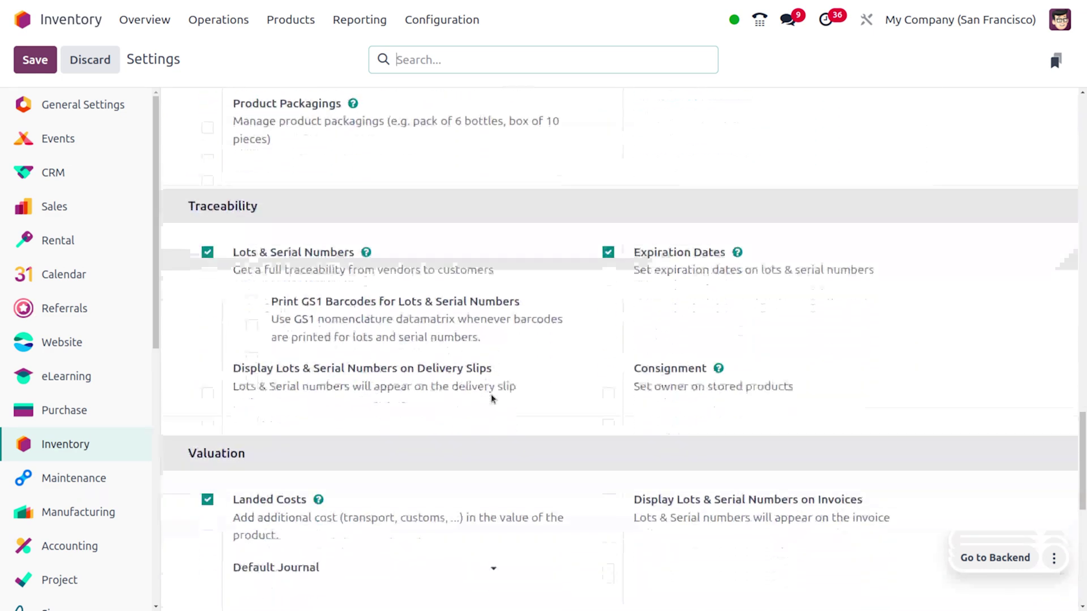
pyautogui.scroll(-6, 490, 398)
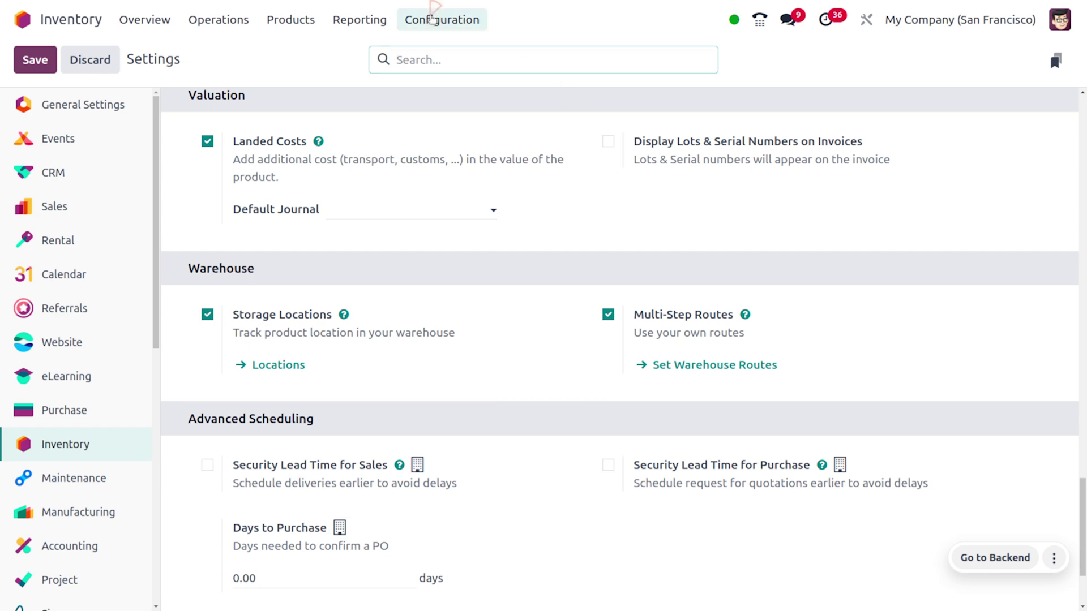
pyautogui.click(452, 22)
pyautogui.click(470, 149)
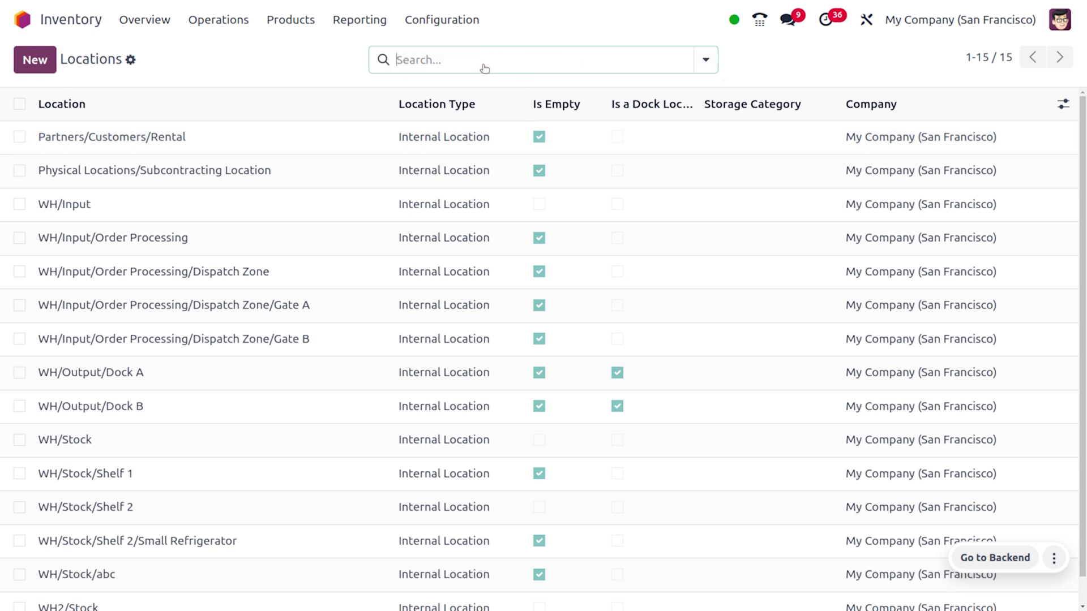
# Filter all locations to Empty Locations (21 records) and open WH/Stock/abc
pyautogui.click(479, 60)
pyautogui.click(702, 58)
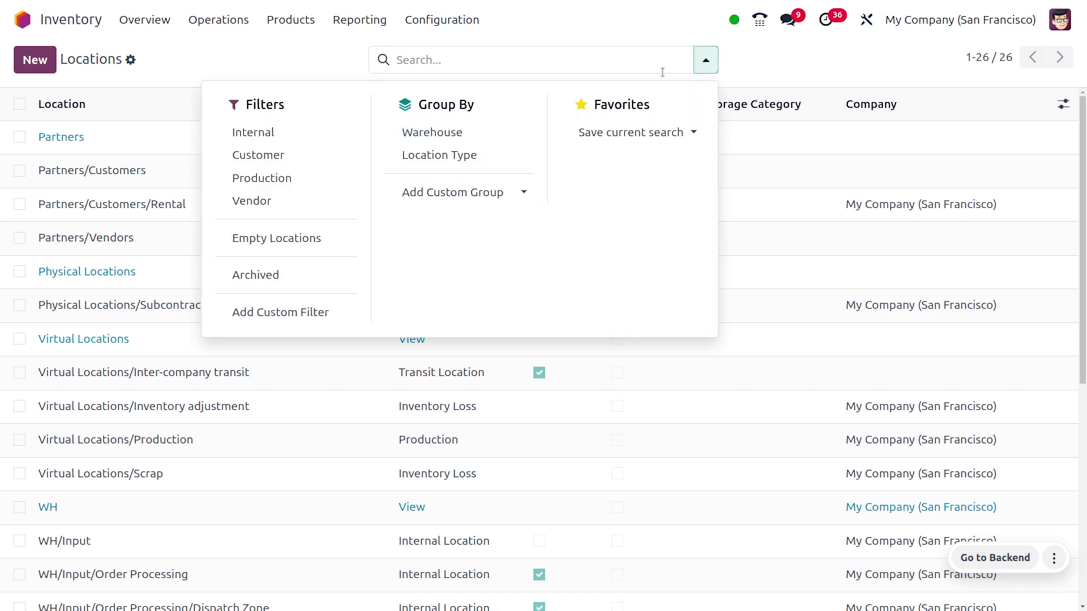
pyautogui.click(314, 239)
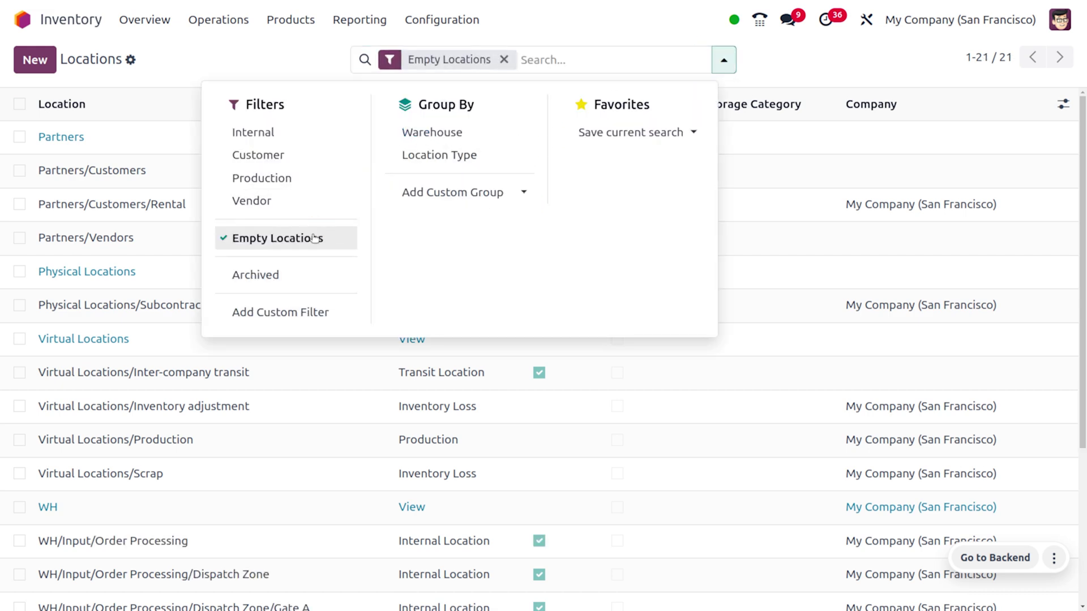
pyautogui.click(203, 61)
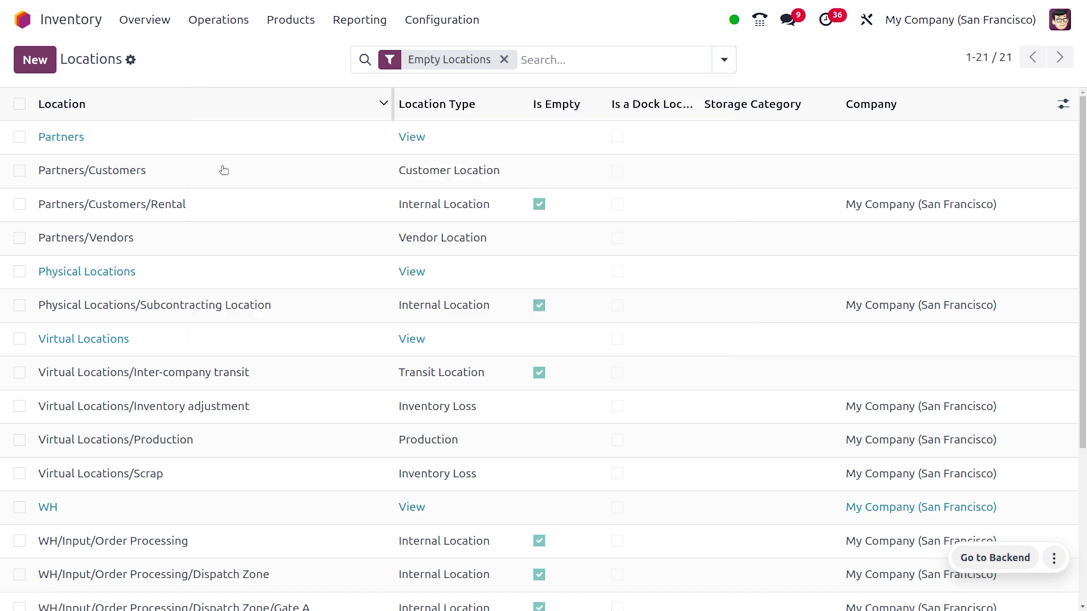
pyautogui.scroll(-4, 274, 378)
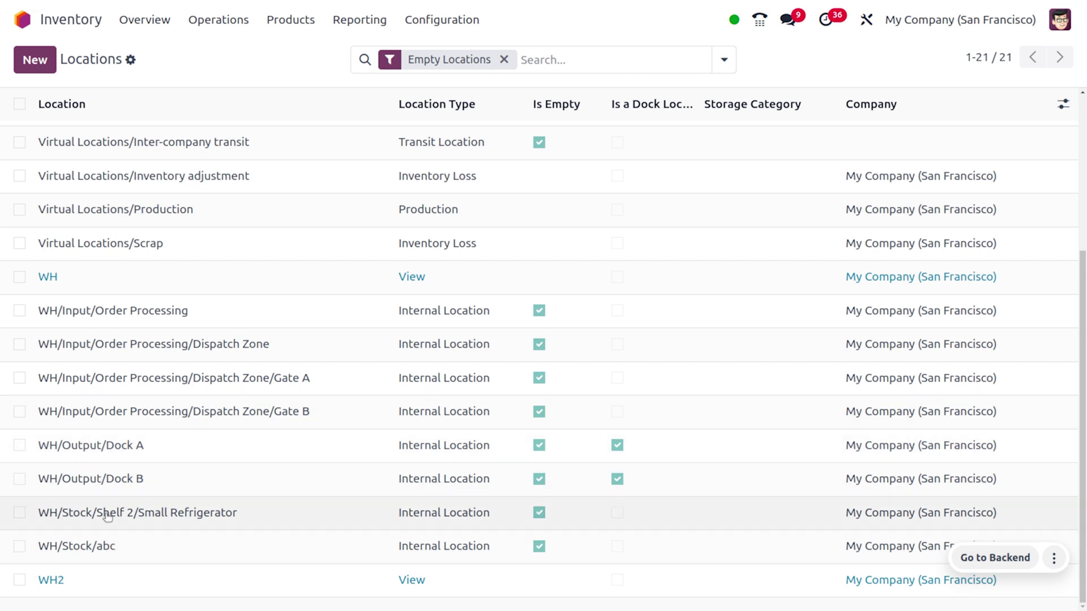
pyautogui.click(132, 543)
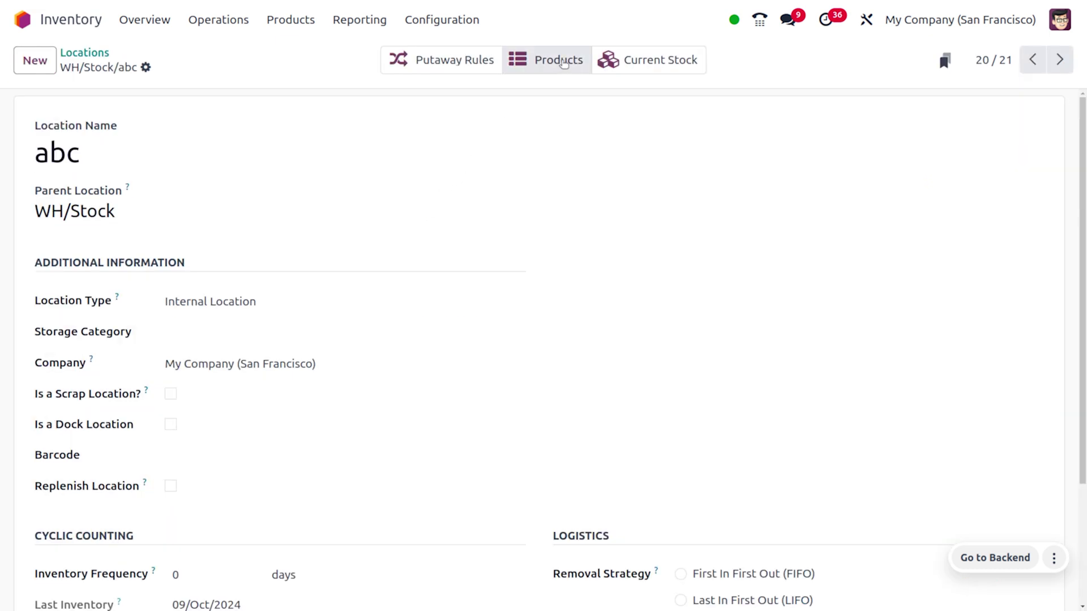
# Confirm WH/Stock/abc holds no products, then open the Customized Cabinet (Metric) product form
pyautogui.click(563, 64)
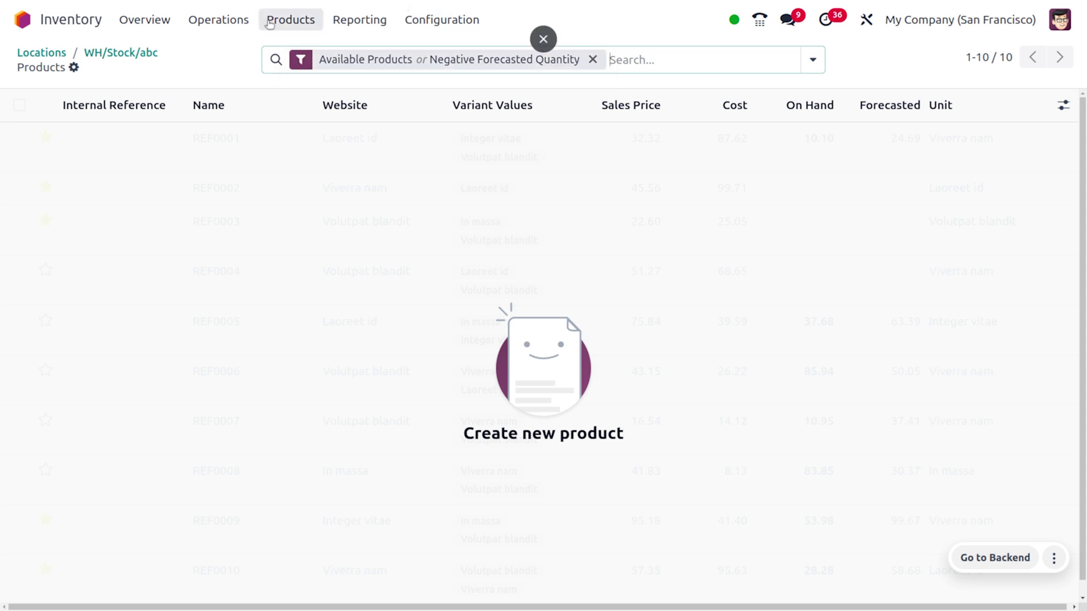
pyautogui.click(289, 20)
pyautogui.click(289, 51)
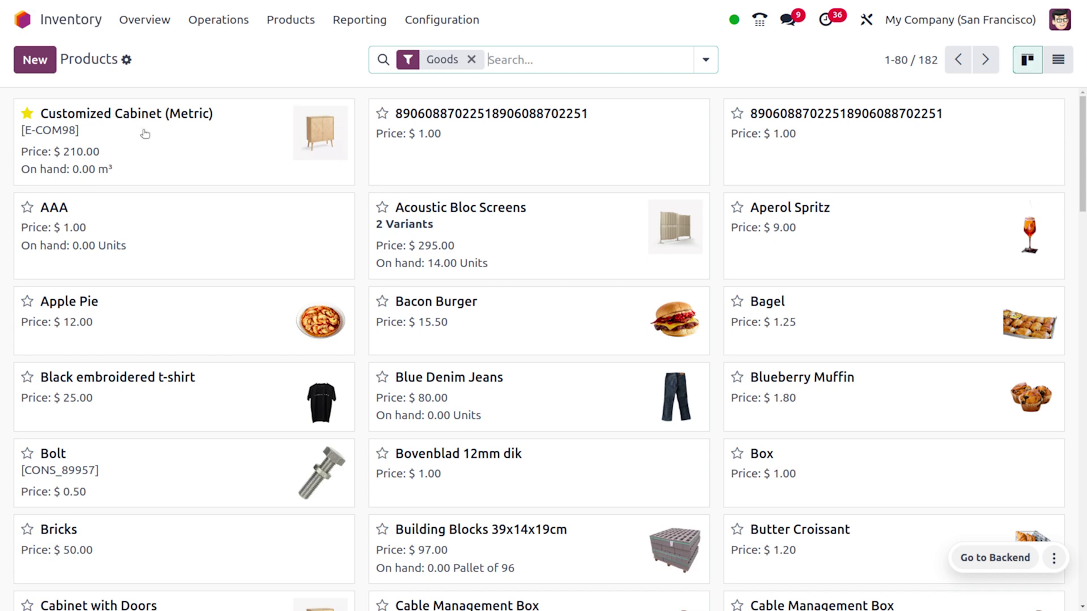
pyautogui.click(171, 157)
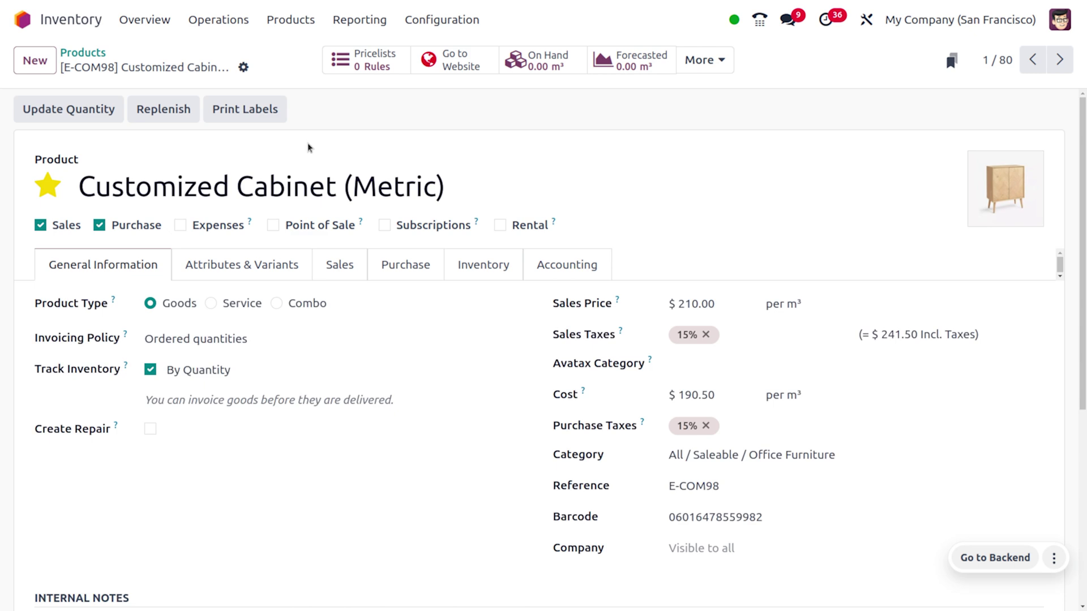
# Add a new stock quantity line for the cabinet located in WH/Stock/abc
pyautogui.click(79, 110)
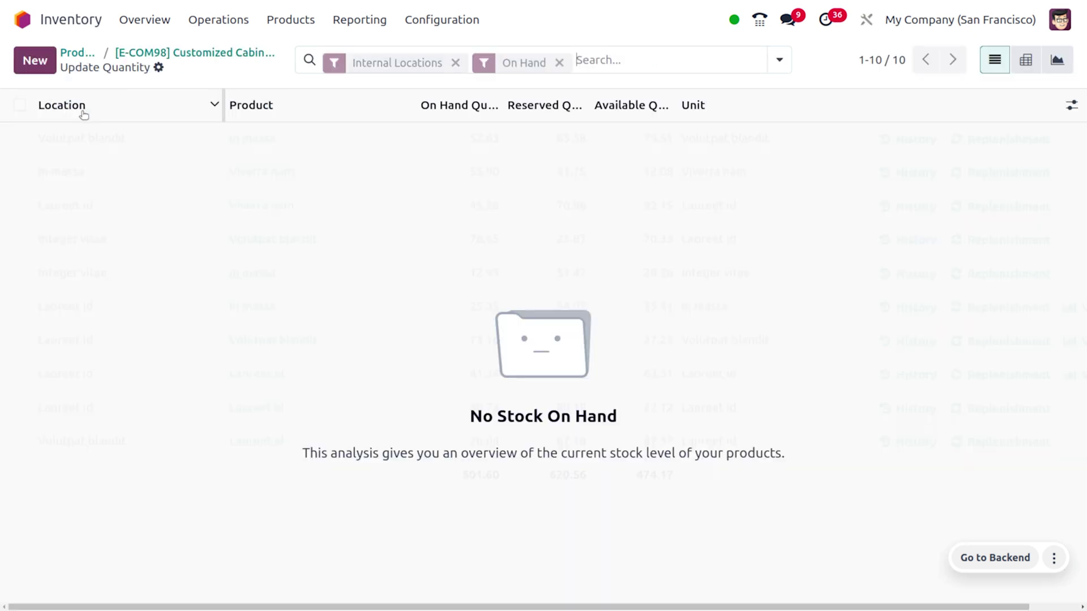
pyautogui.click(35, 61)
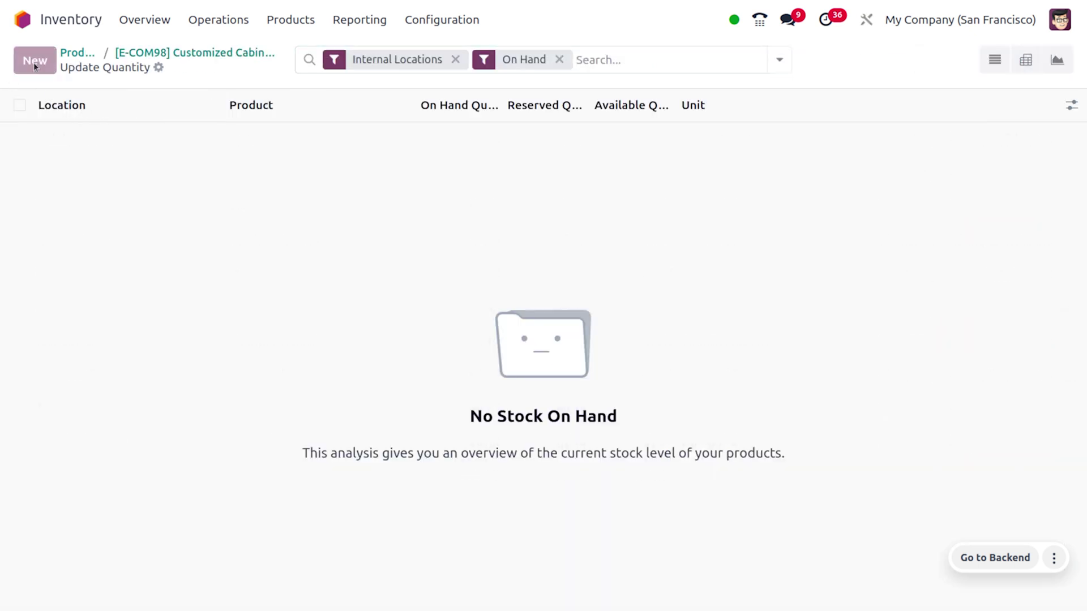
pyautogui.click(128, 141)
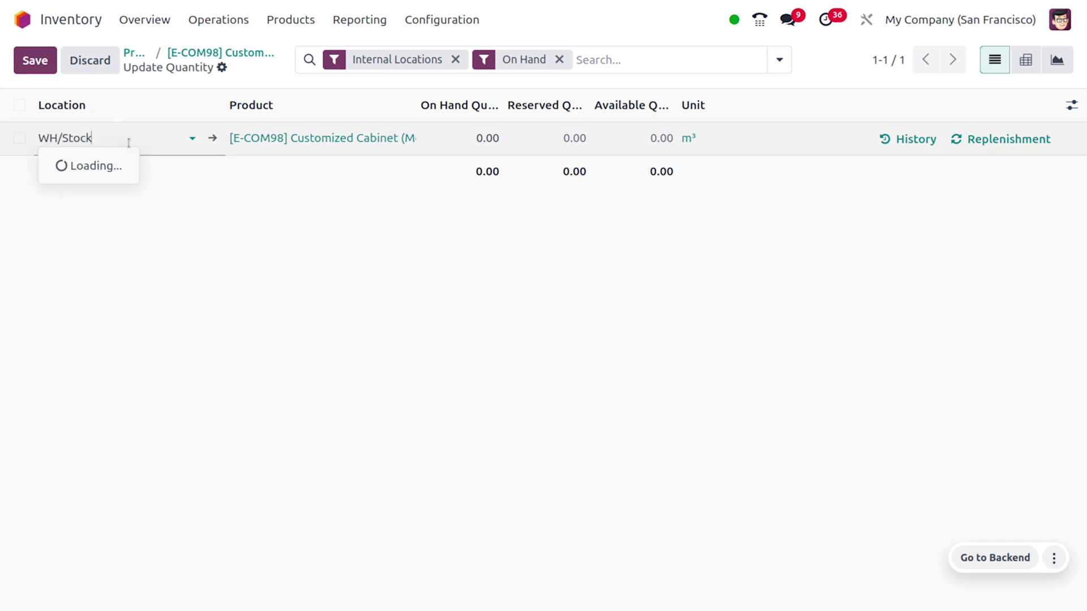
pyautogui.click(128, 143)
pyautogui.write('/')
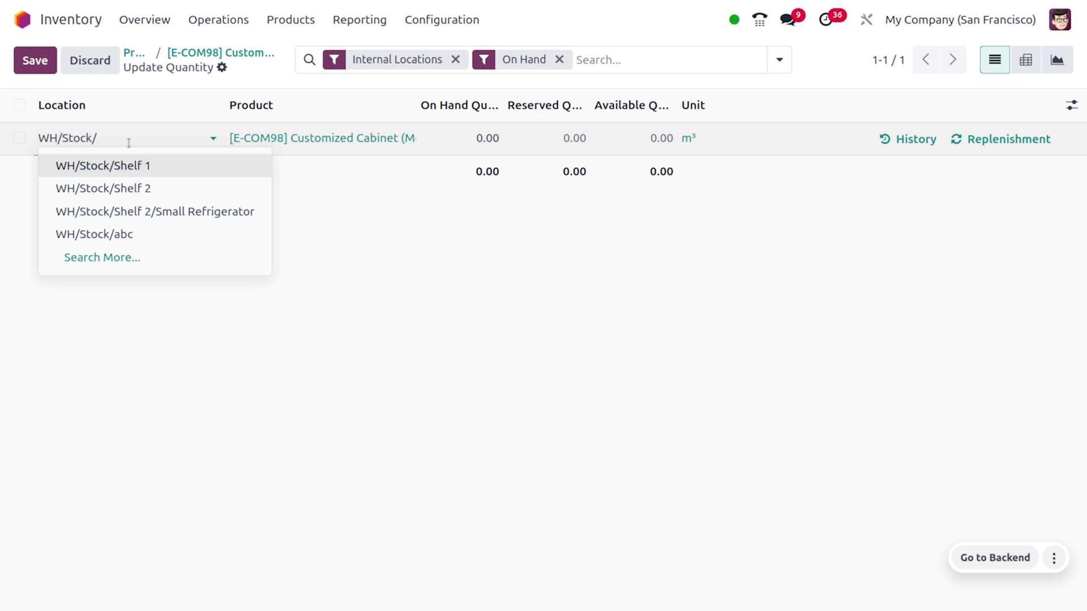
pyautogui.click(129, 231)
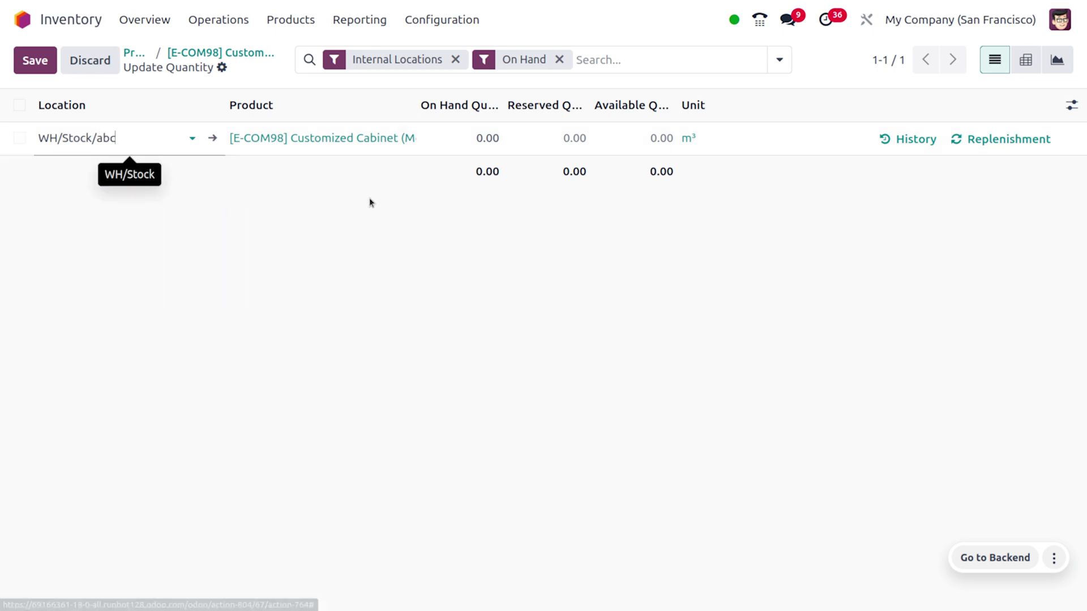
# Set its on-hand quantity to 100 m³, save, and return to the product form
pyautogui.click(478, 148)
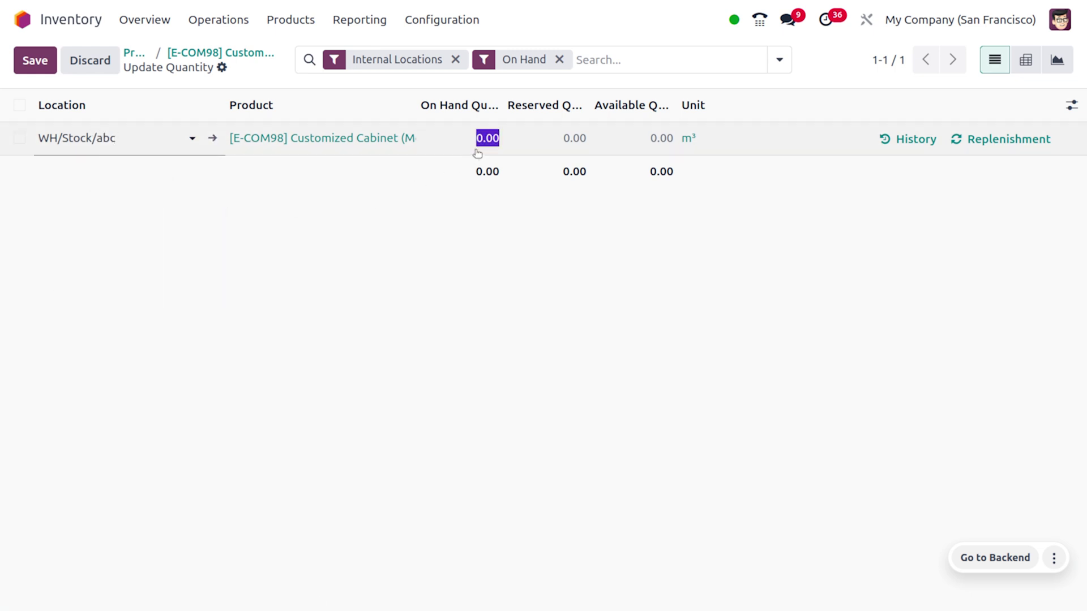
pyautogui.write('10')
pyautogui.click(467, 242)
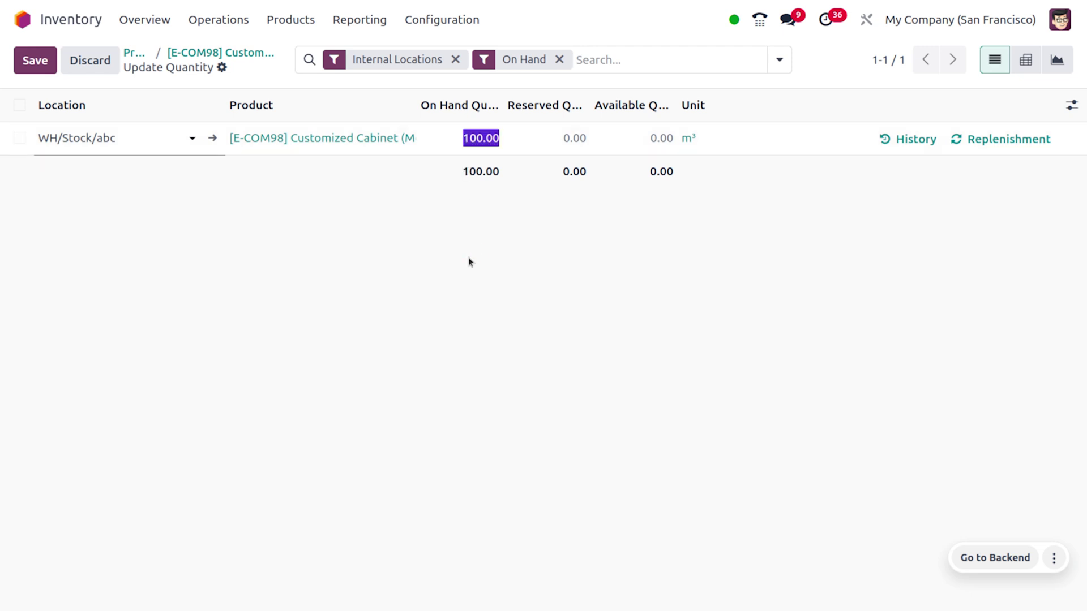
pyautogui.click(206, 61)
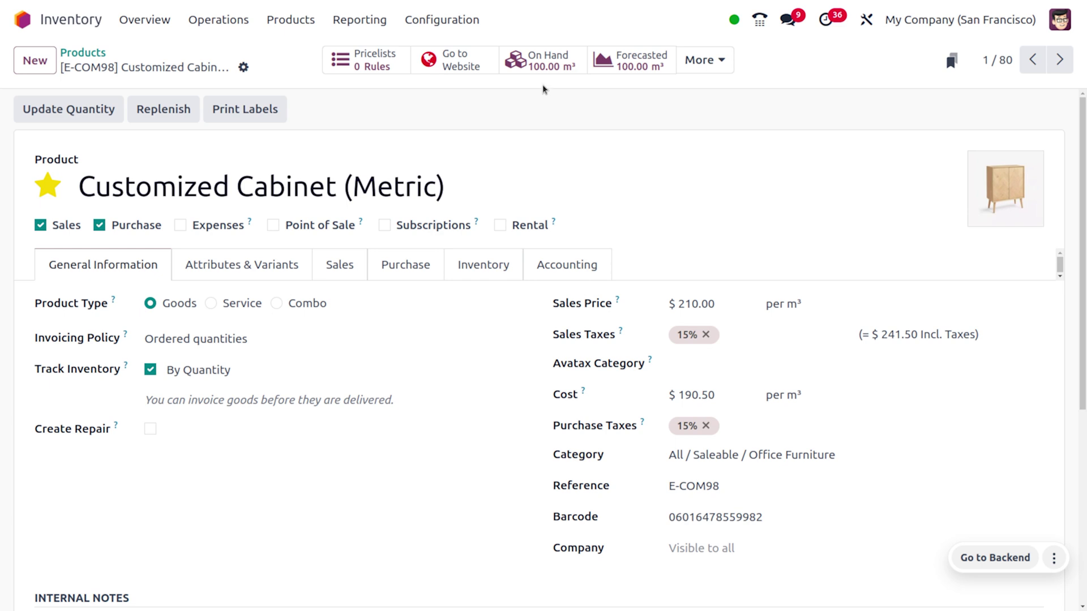
pyautogui.click(442, 20)
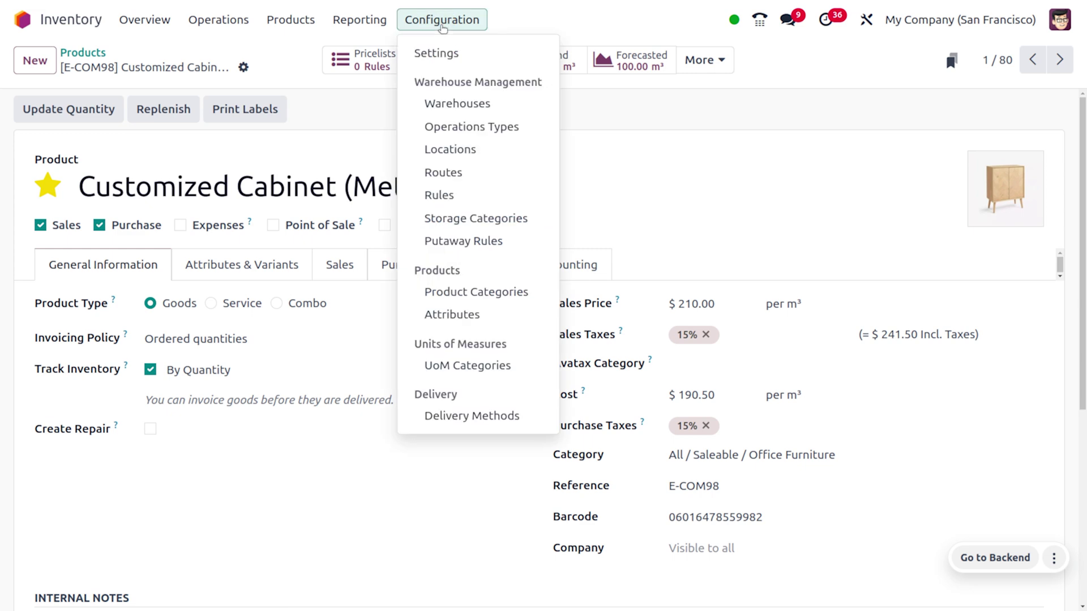
# Reapply the Empty Locations filter, see WH/Stock/abc is gone, and return to the Overview
pyautogui.click(458, 149)
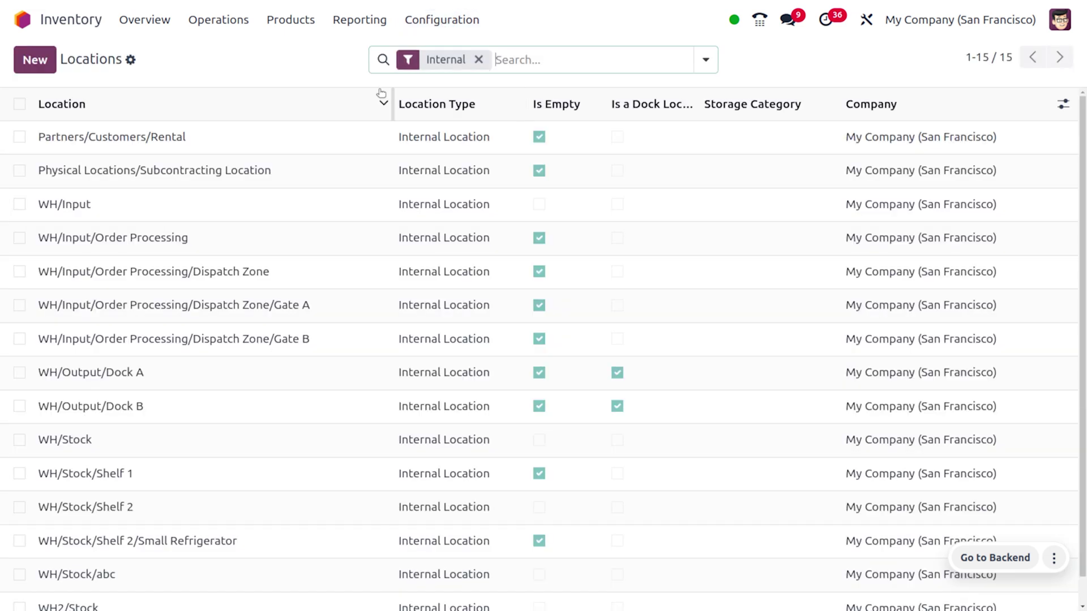
pyautogui.click(479, 59)
pyautogui.click(705, 59)
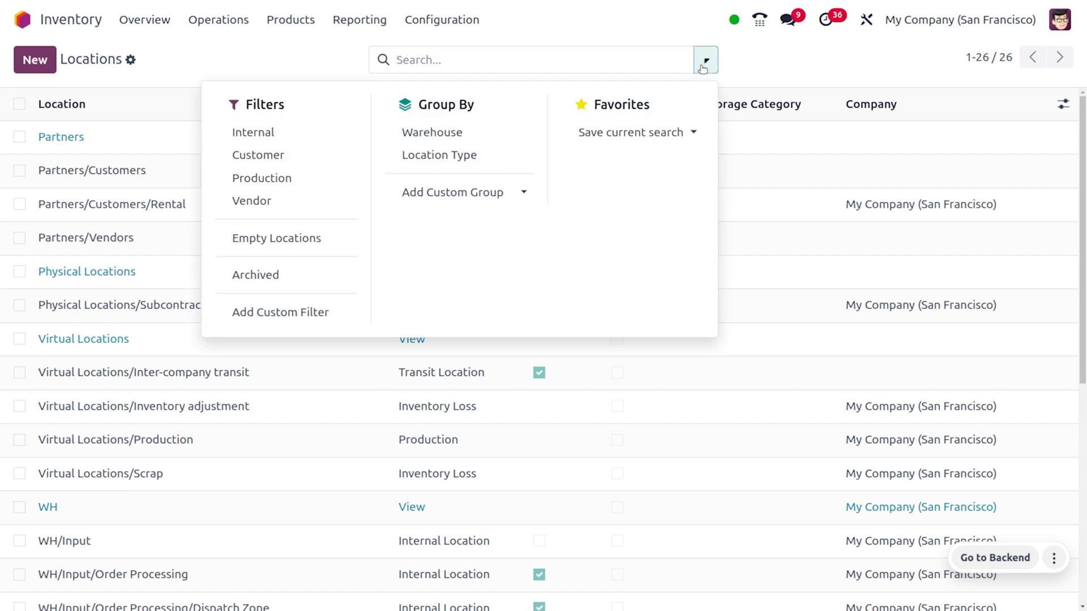
pyautogui.click(275, 237)
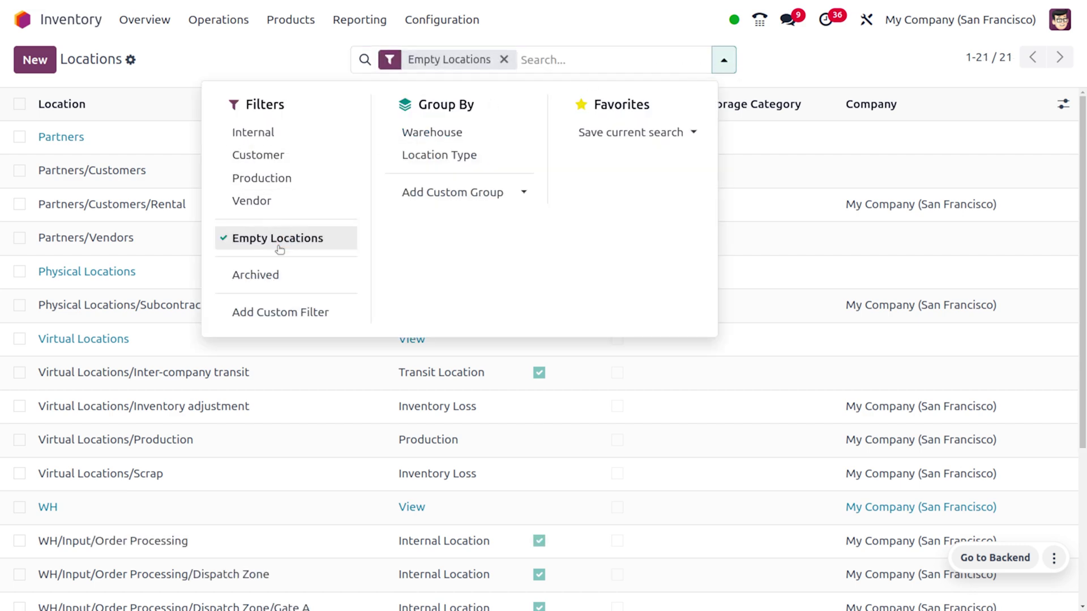
pyautogui.click(241, 63)
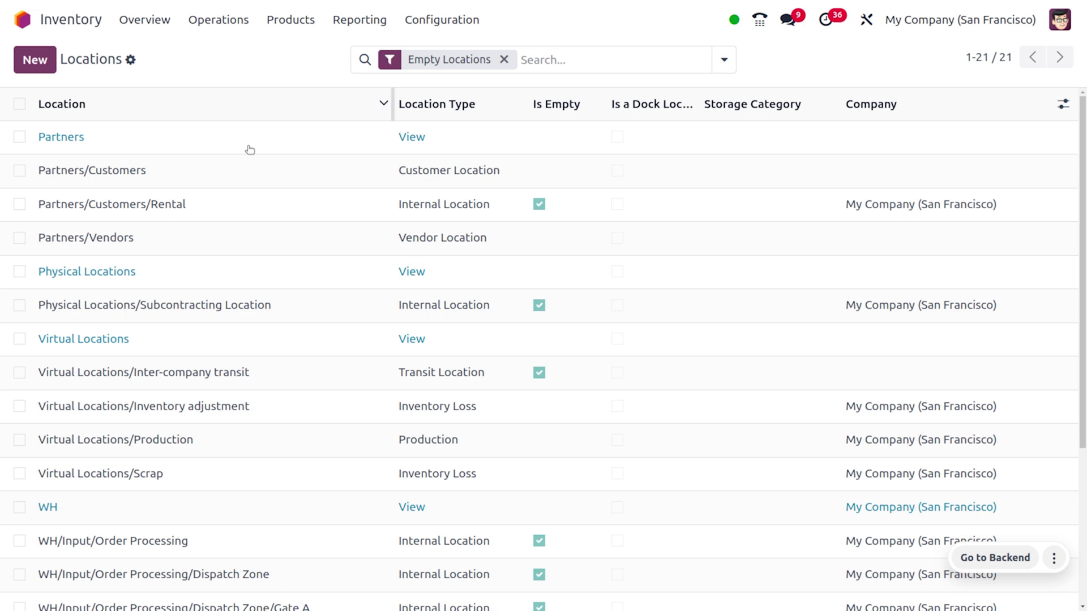
pyautogui.scroll(-4, 233, 443)
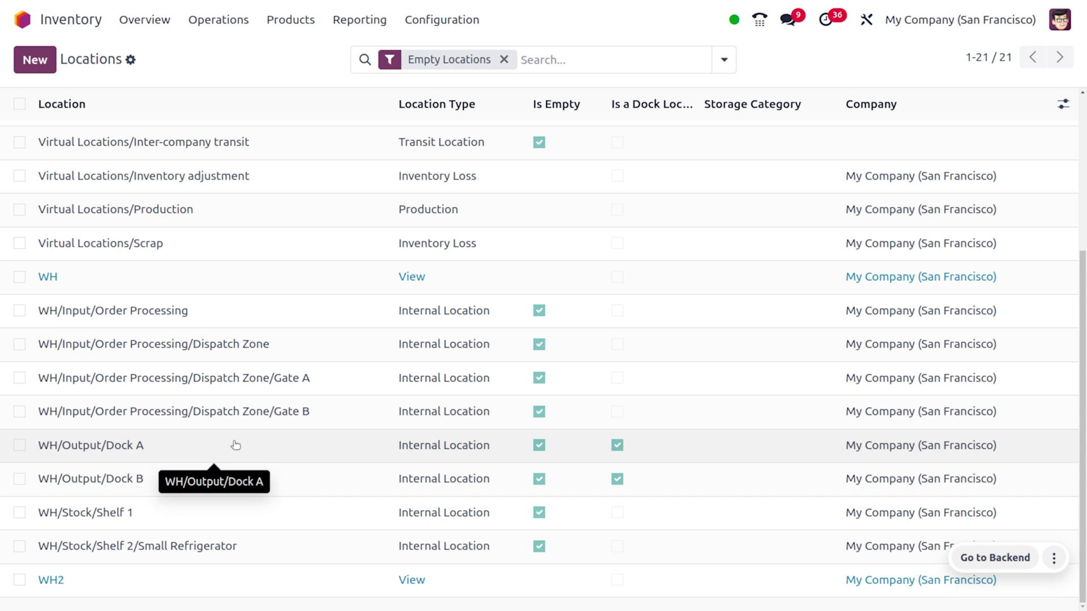
pyautogui.scroll(1, 236, 446)
pyautogui.scroll(4, 235, 445)
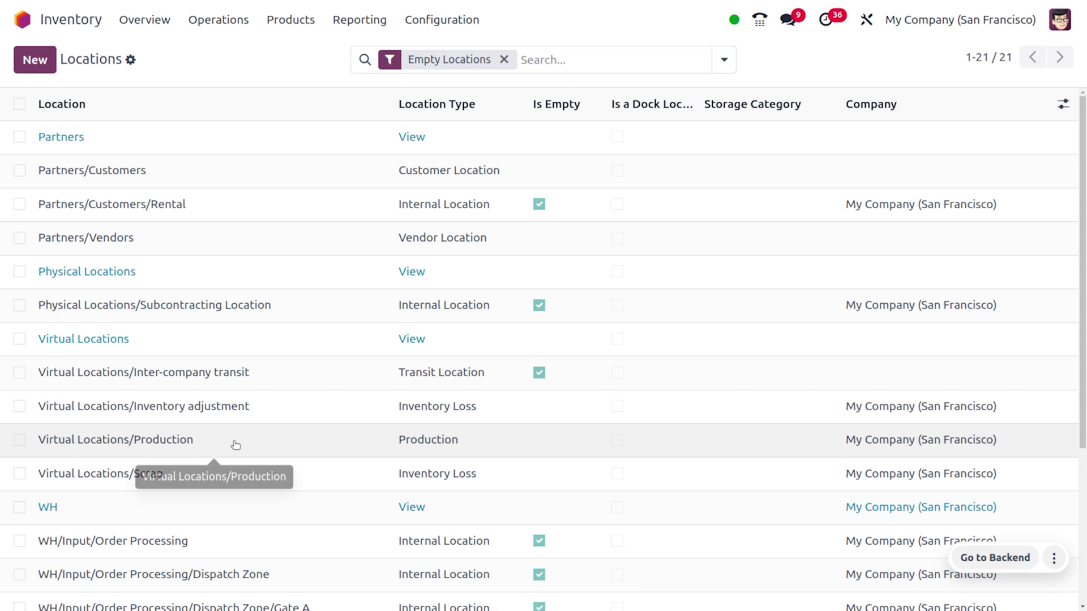
pyautogui.click(135, 28)
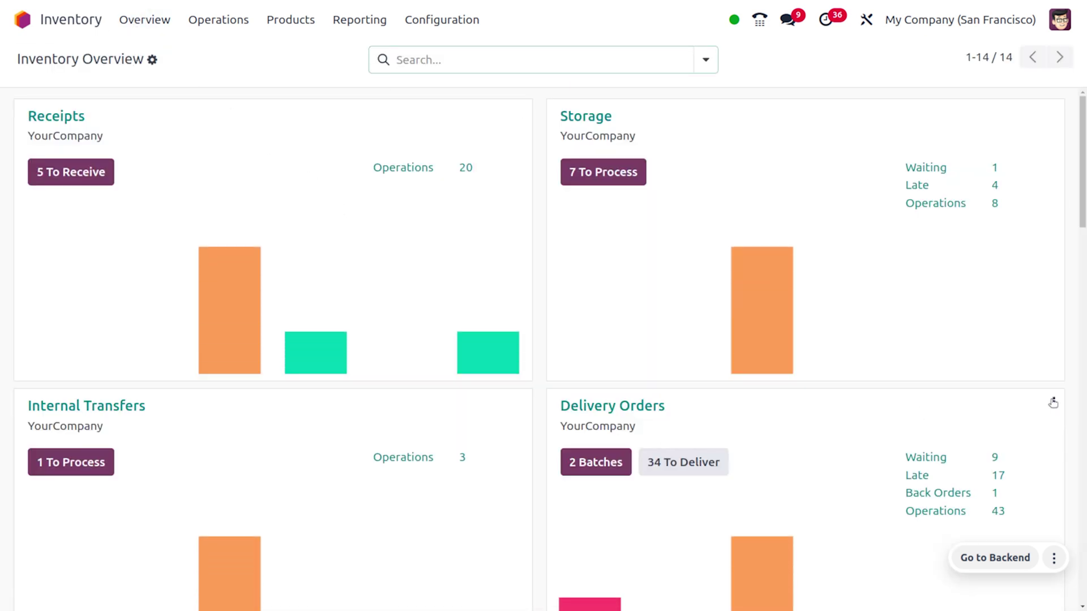
# Start a new delivery order to the customer with a Customized Cabinet (Metric) line
pyautogui.click(1053, 402)
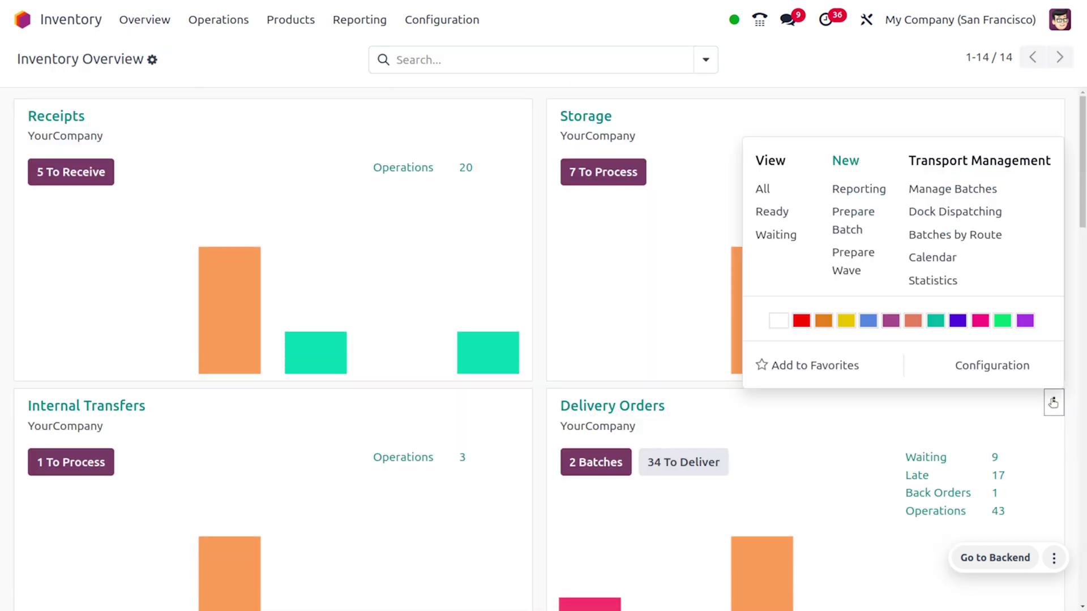
pyautogui.click(845, 161)
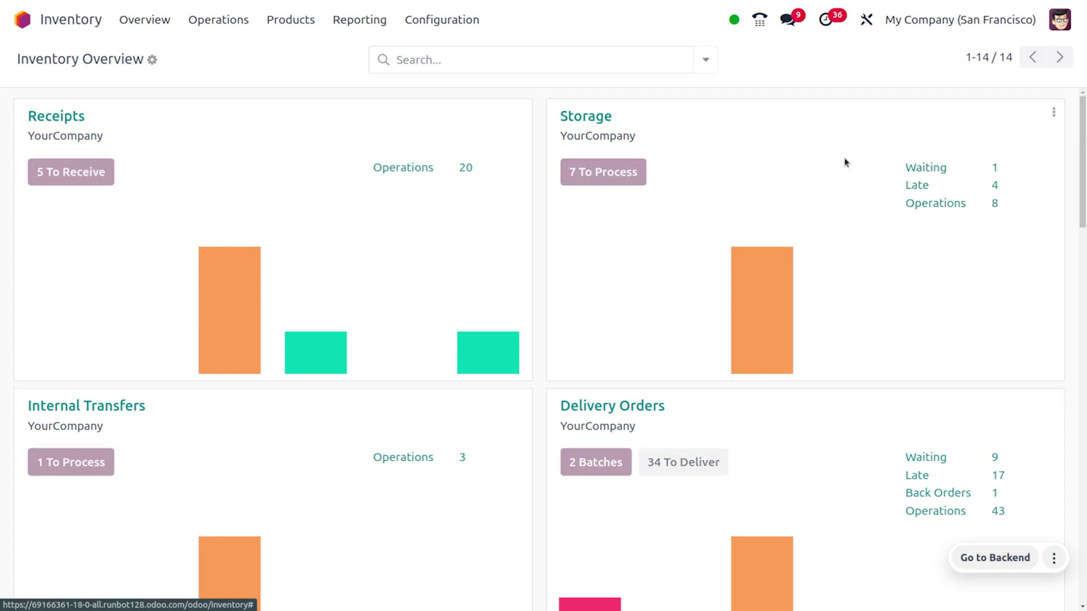
pyautogui.click(188, 207)
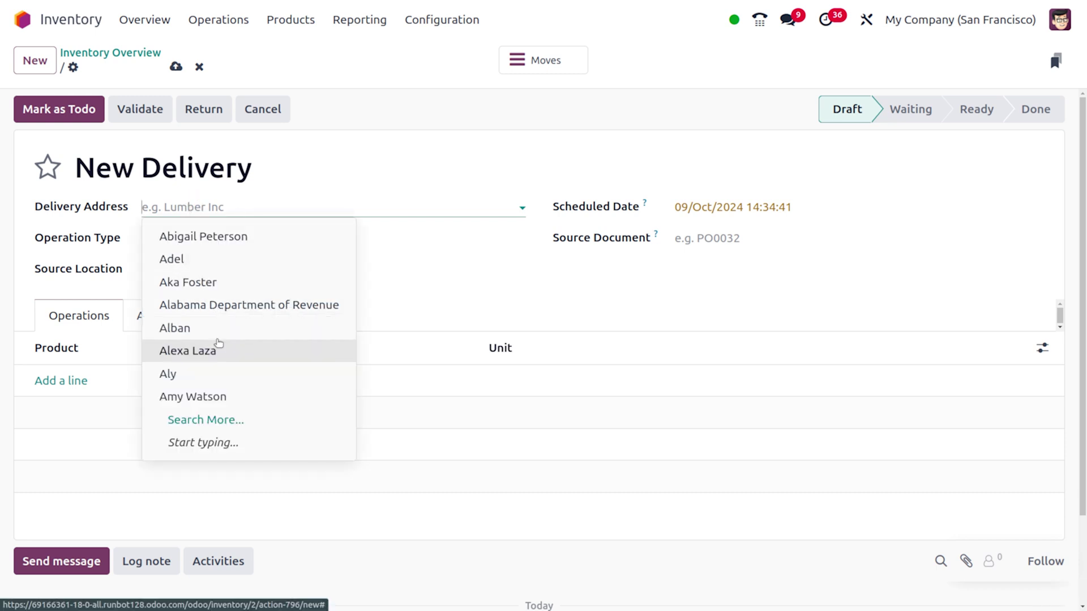
pyautogui.click(213, 282)
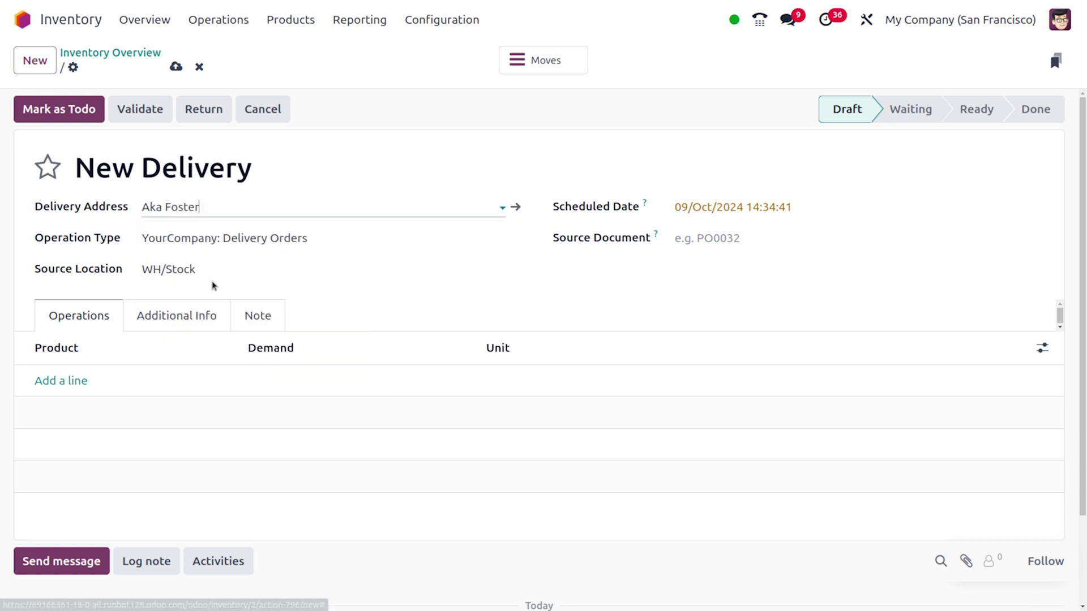
pyautogui.click(72, 382)
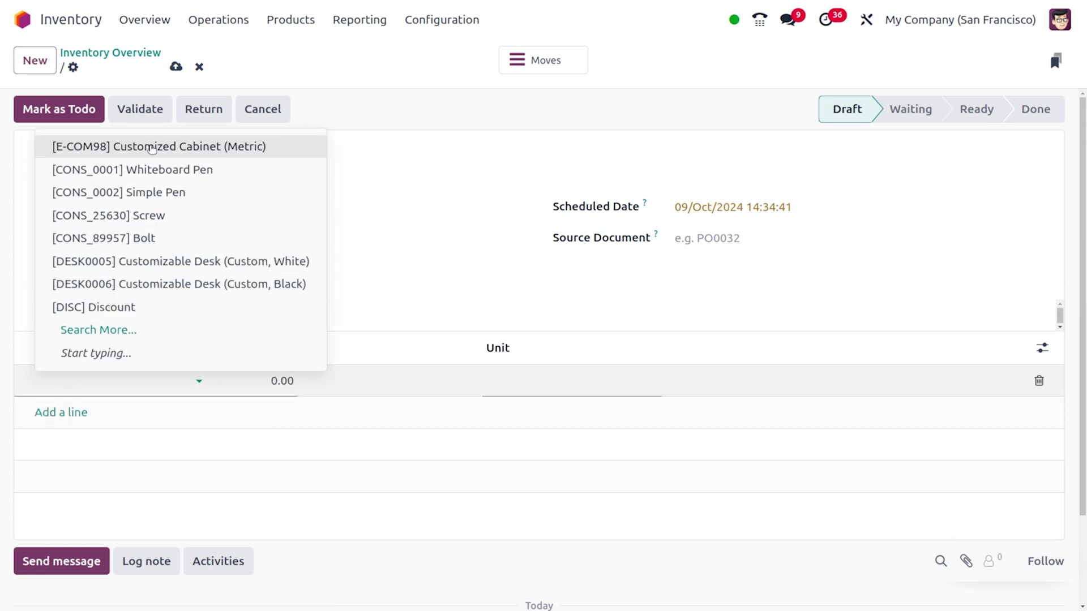
pyautogui.click(151, 147)
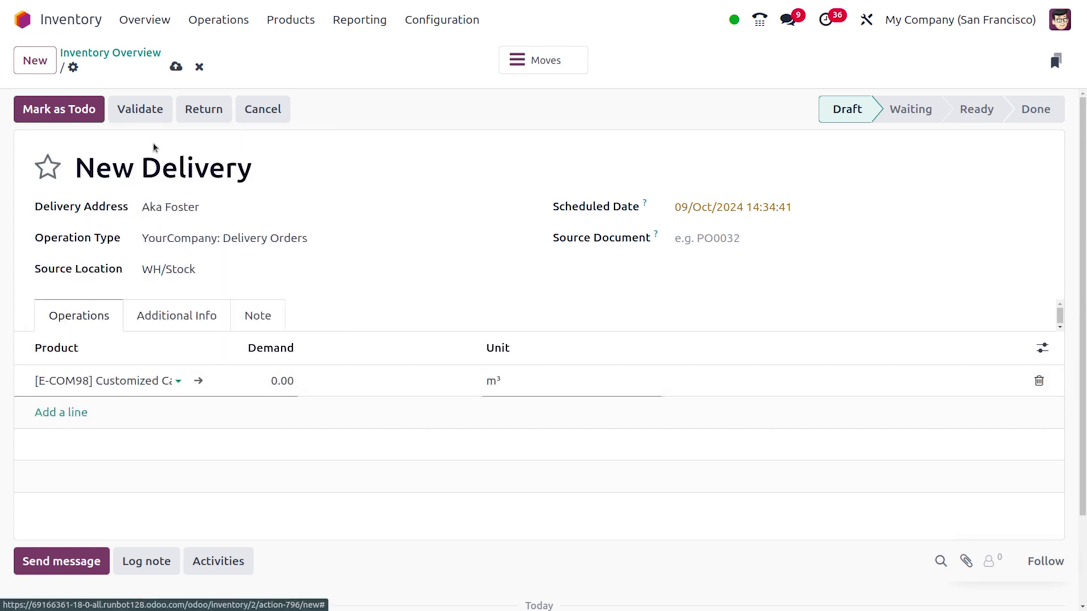
# Set the line's source location to WH/Stock/abc and its demand to 100 m³
pyautogui.click(233, 268)
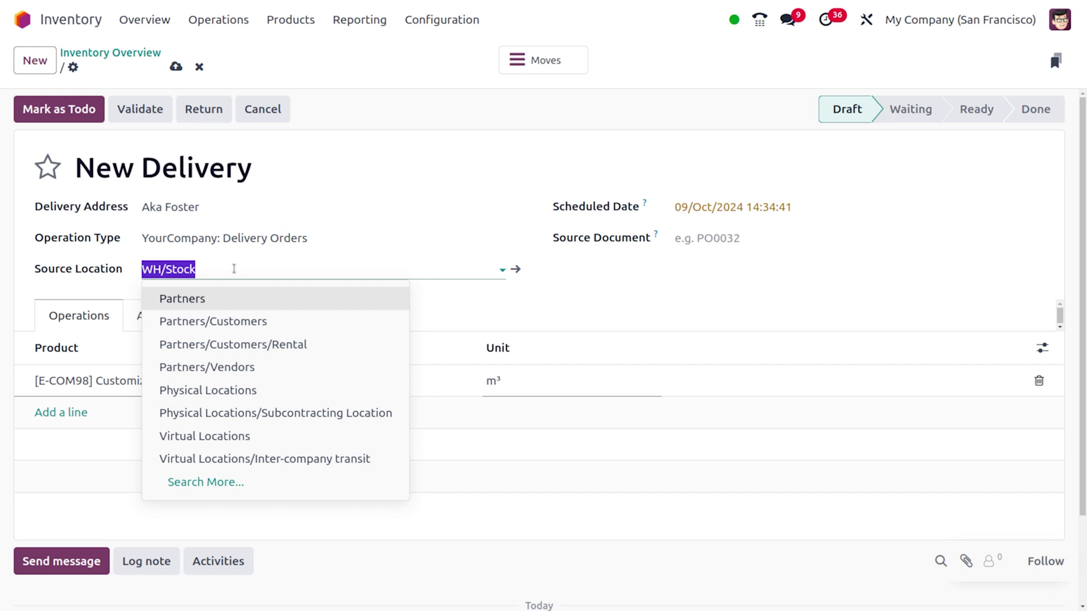
pyautogui.click(234, 269)
pyautogui.write('/')
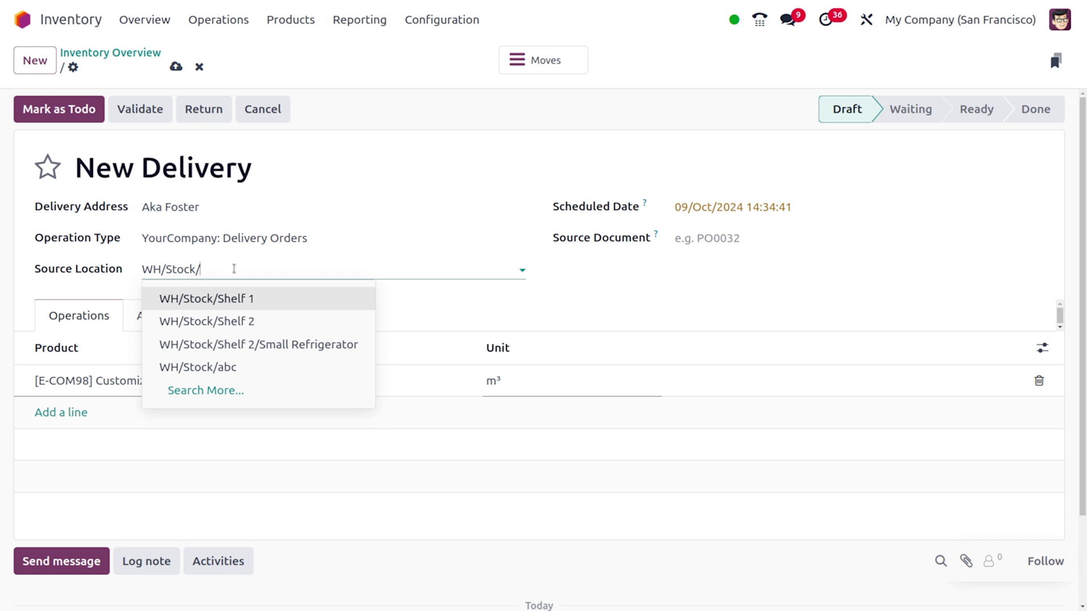
pyautogui.press('Down')
pyautogui.press('Down')
pyautogui.press('Down')
pyautogui.press('Tab')
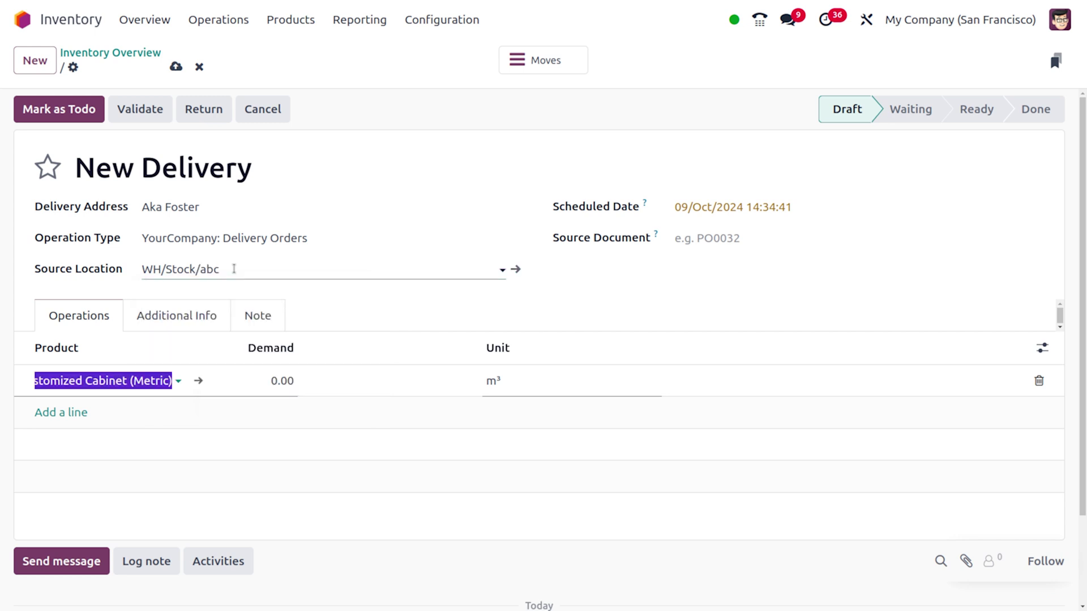
pyautogui.click(272, 382)
pyautogui.write('1')
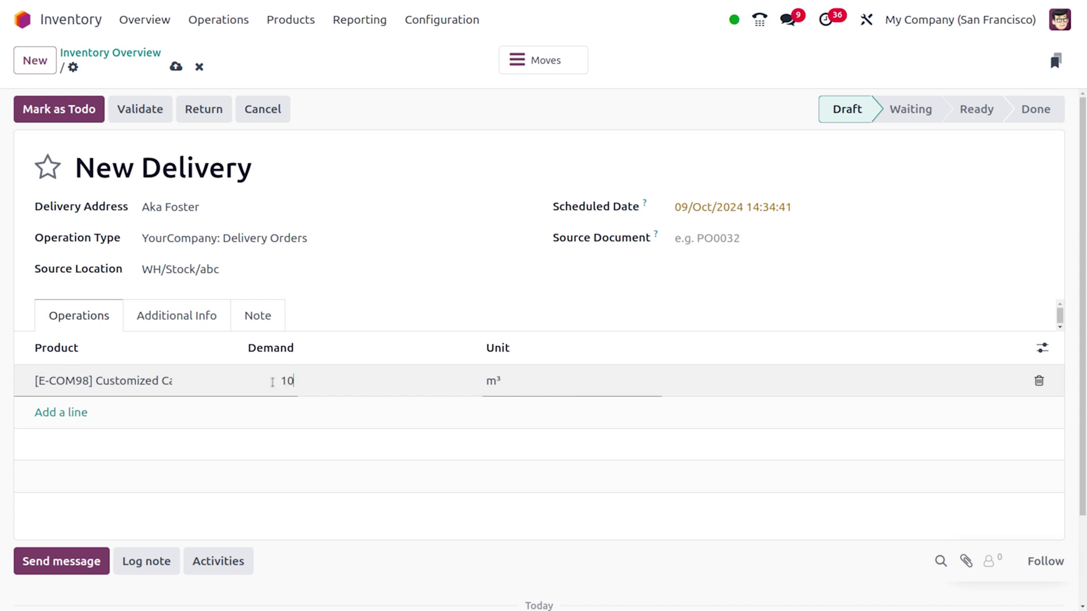
pyautogui.click(563, 295)
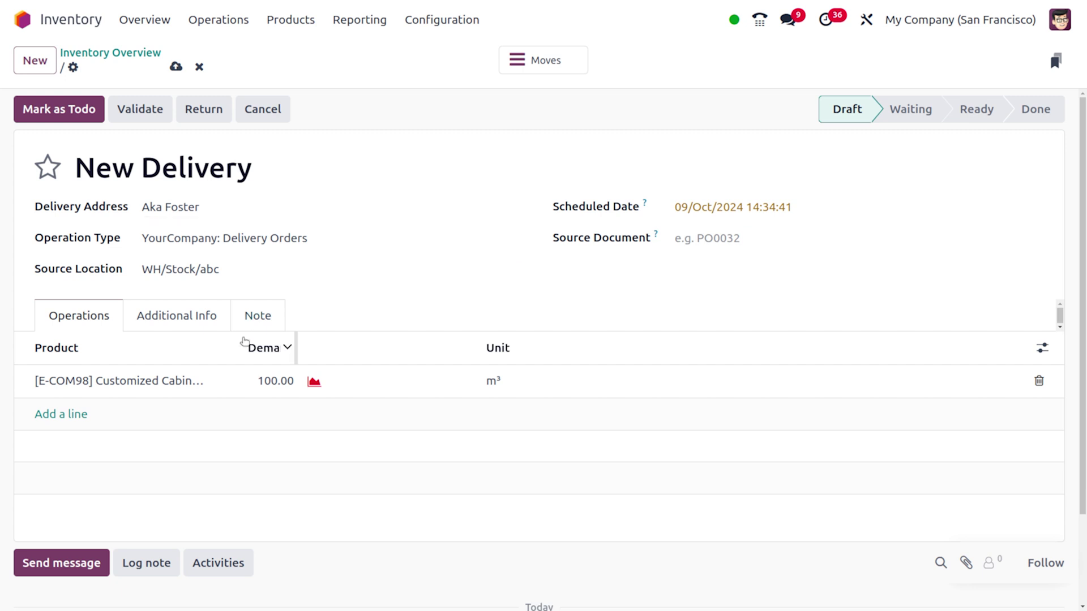
# Open Sales and start a new quotation for the customer
pyautogui.click(24, 22)
pyautogui.write('sa')
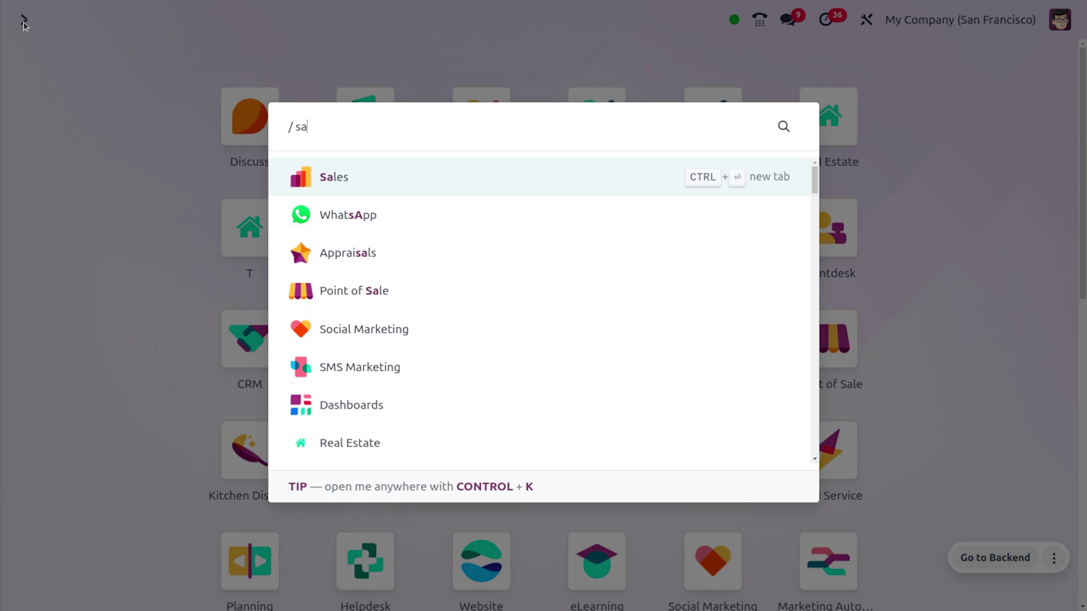
pyautogui.press('Return')
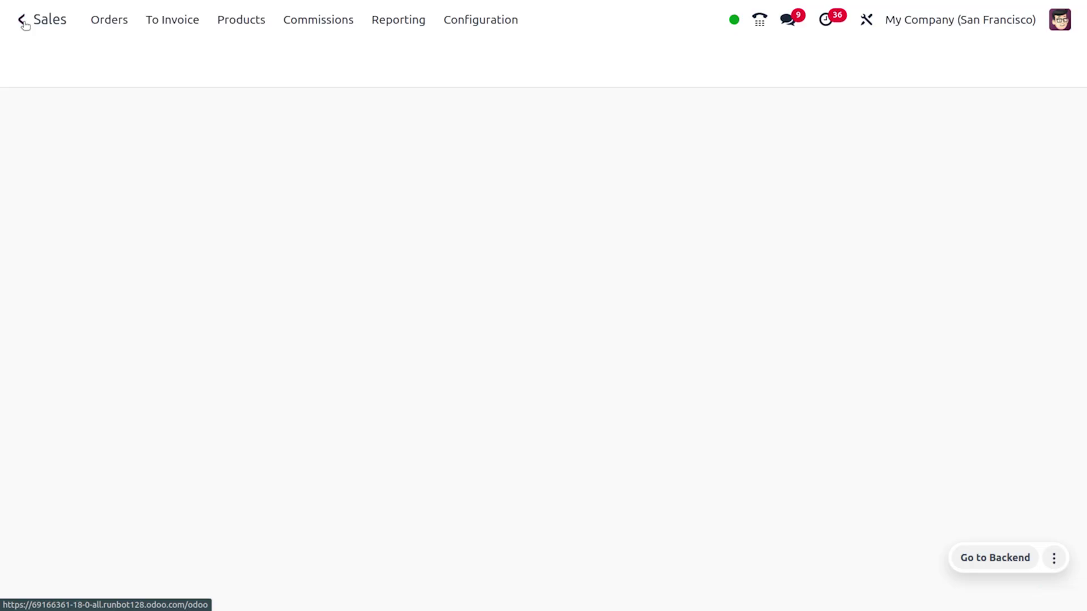
pyautogui.click(34, 63)
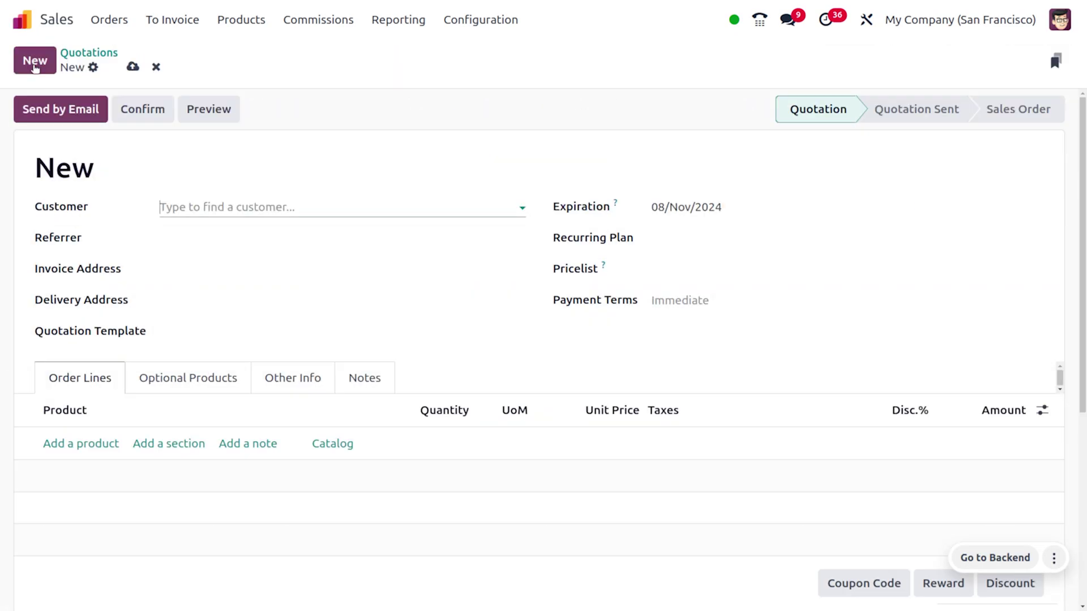
pyautogui.click(245, 208)
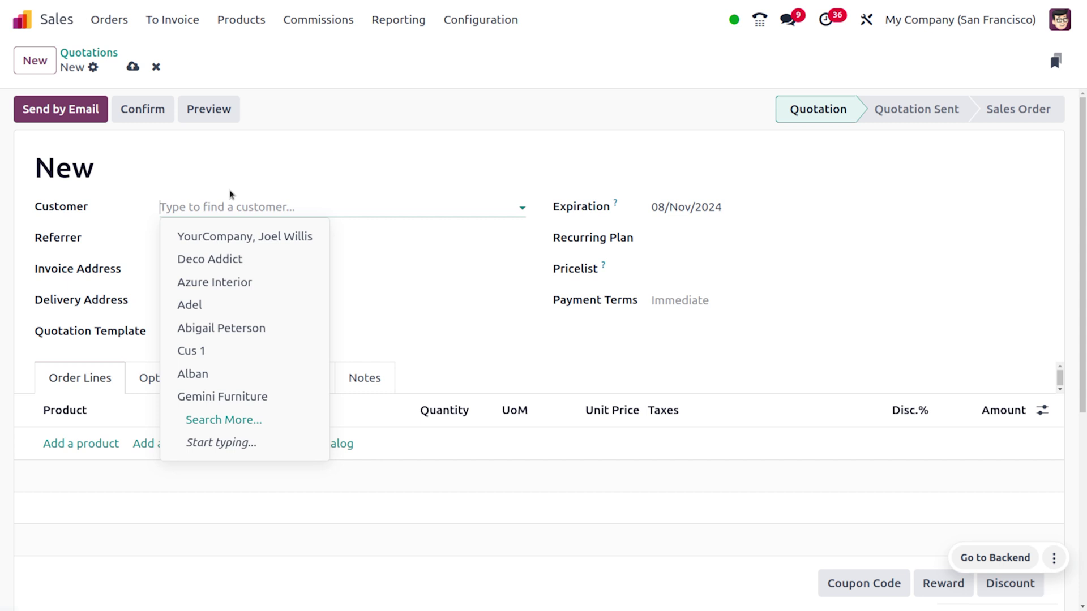
pyautogui.write('ak')
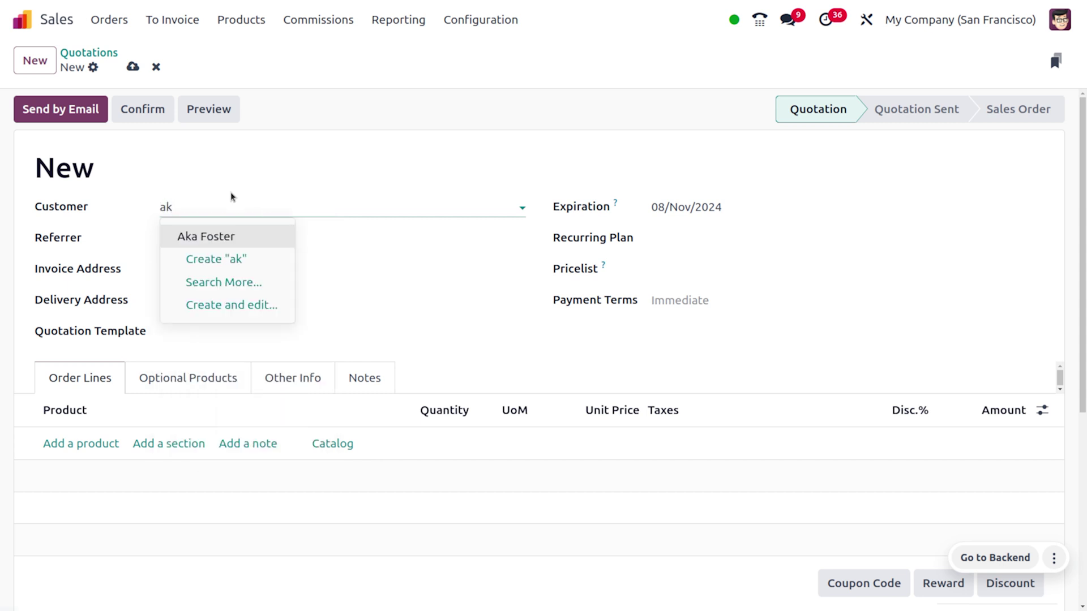
pyautogui.press('Escape')
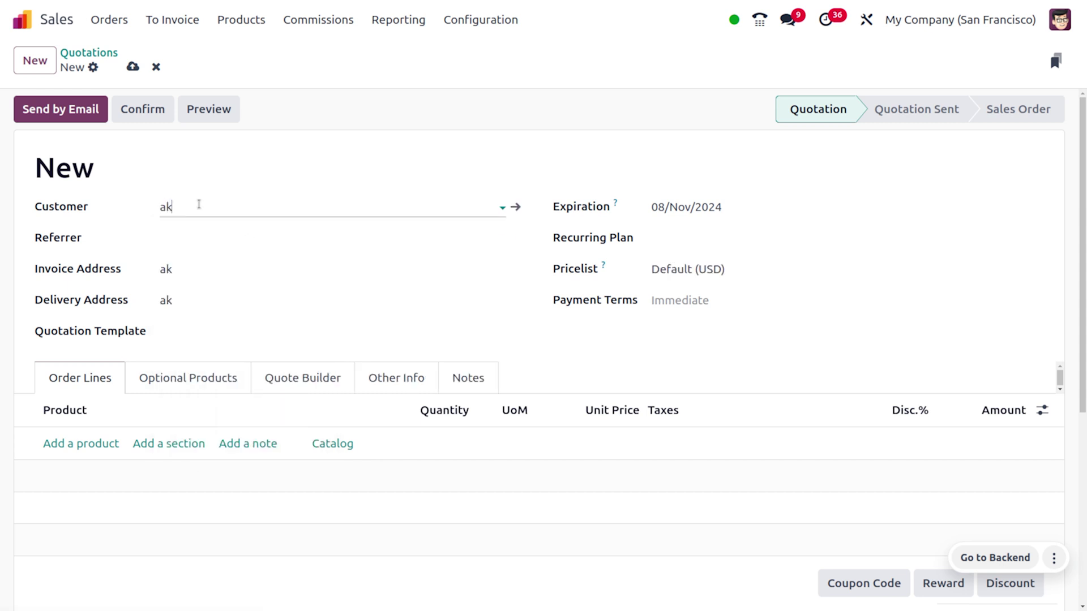
pyautogui.press('BackSpace')
pyautogui.write('ka')
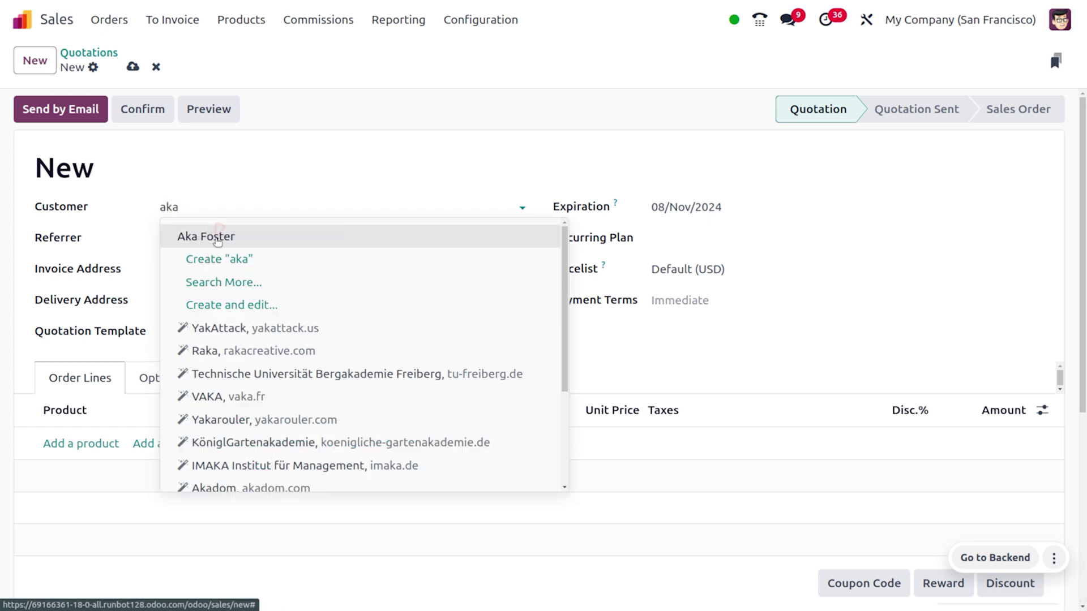
pyautogui.click(217, 242)
# Add 100 m³ of Customized Cabinet (Metric) and confirm quotation QU-2024-0140 as a sales order
pyautogui.click(101, 445)
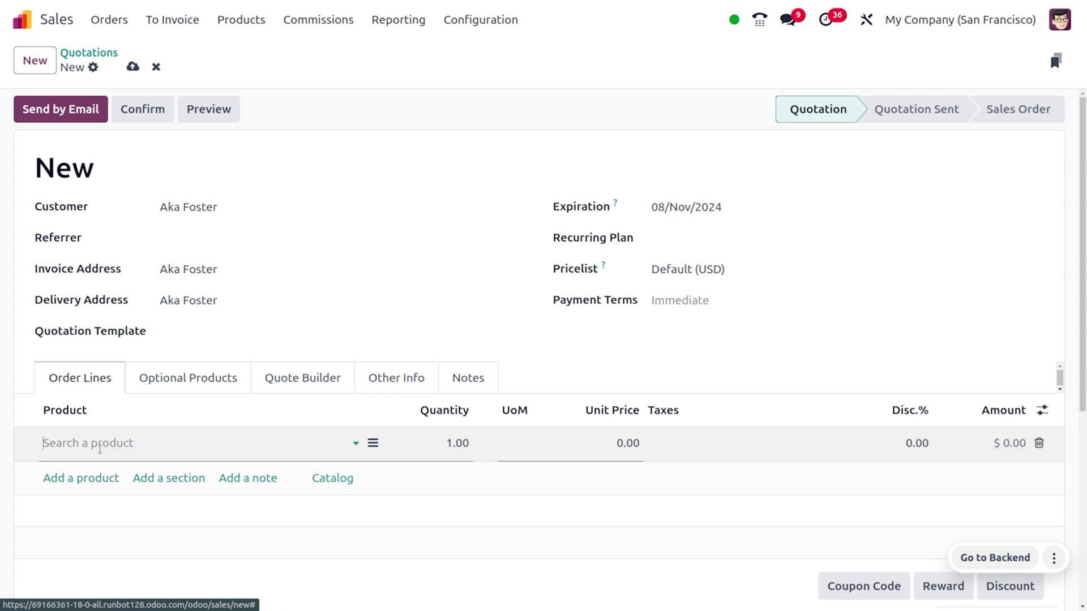
pyautogui.click(106, 443)
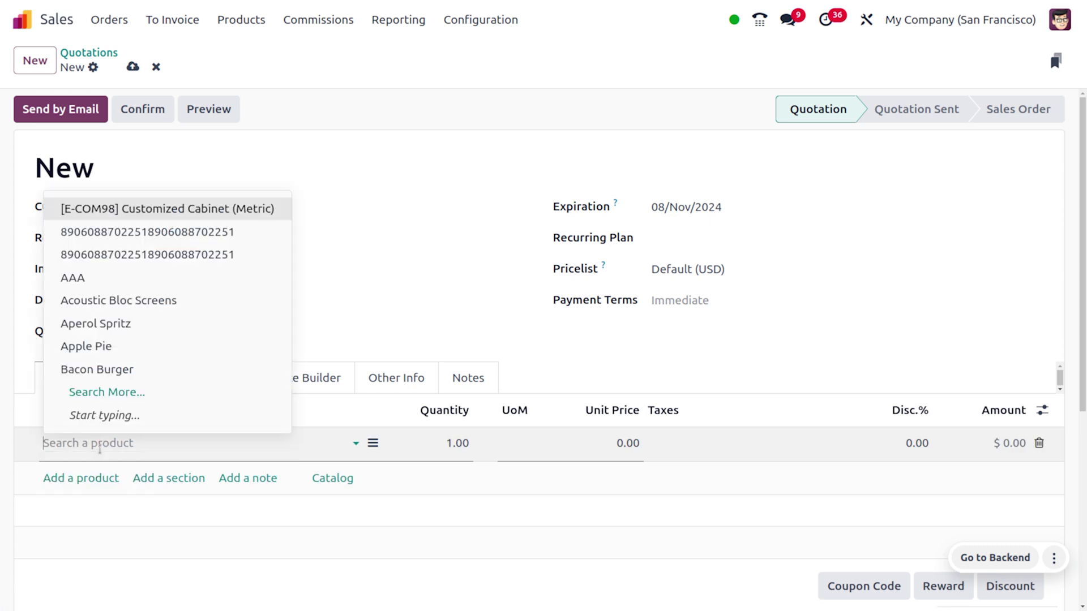
pyautogui.click(157, 214)
pyautogui.click(449, 442)
pyautogui.write('1')
pyautogui.click(713, 196)
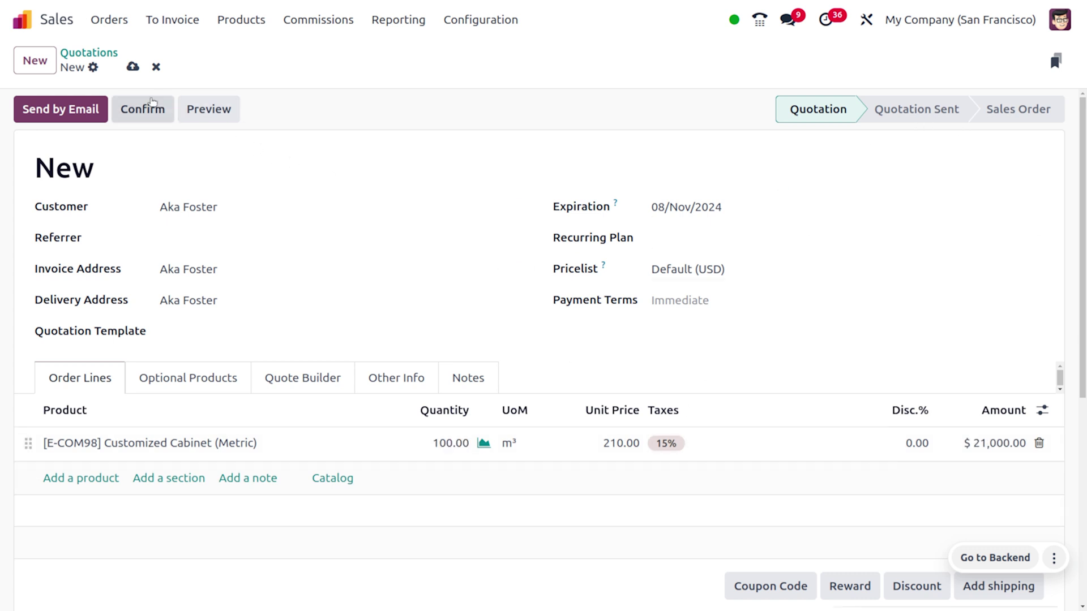
pyautogui.click(145, 105)
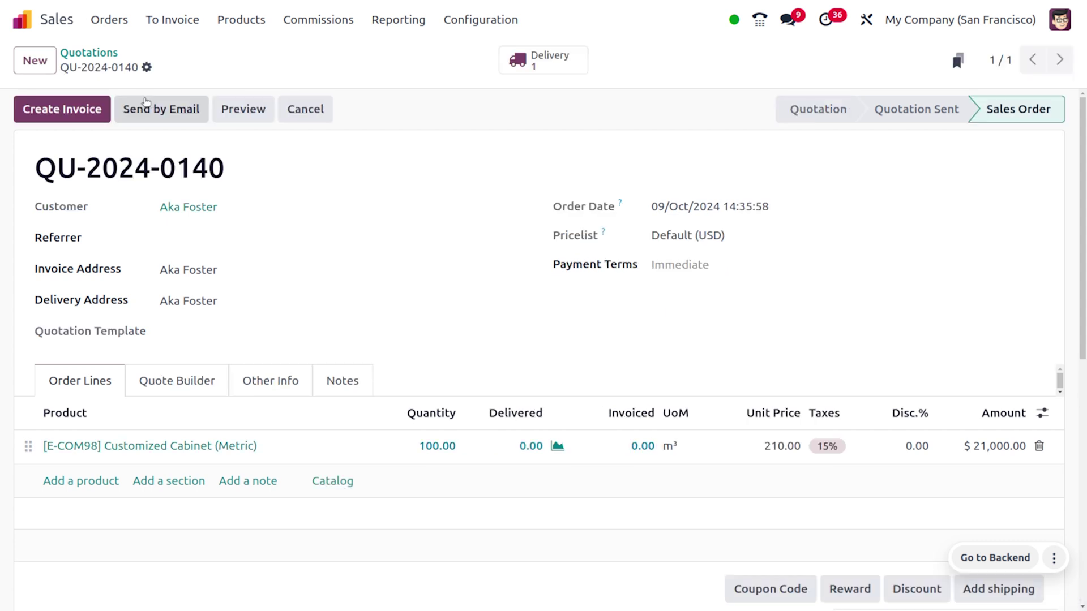
# Validate delivery WH/OUT/00063 from WH/Stock/abc, then open the cabinet product showing 0.00 m³ on hand
pyautogui.click(556, 67)
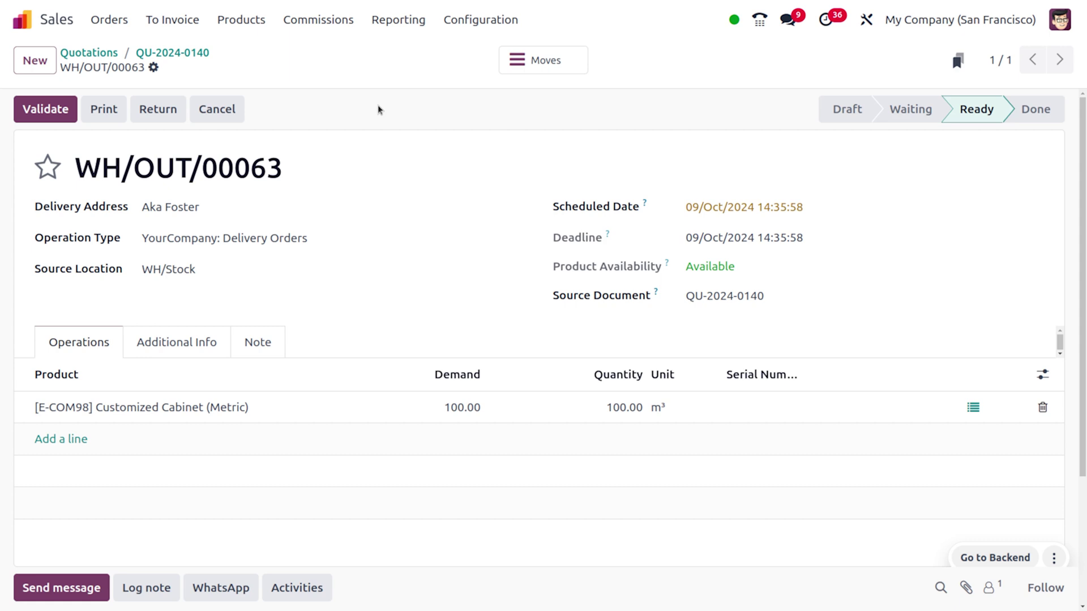
pyautogui.click(52, 114)
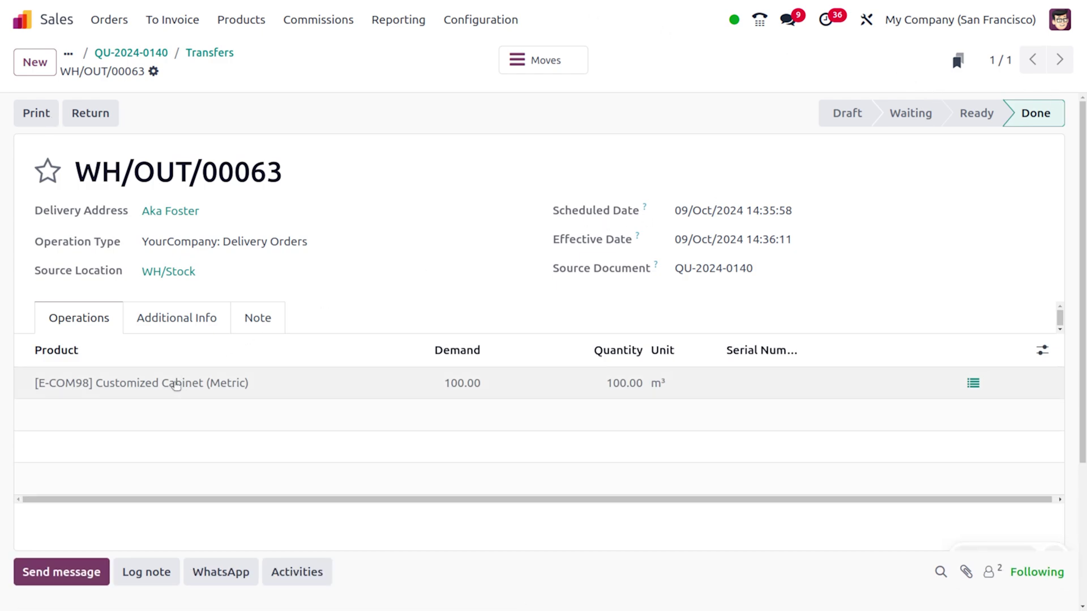
pyautogui.click(170, 392)
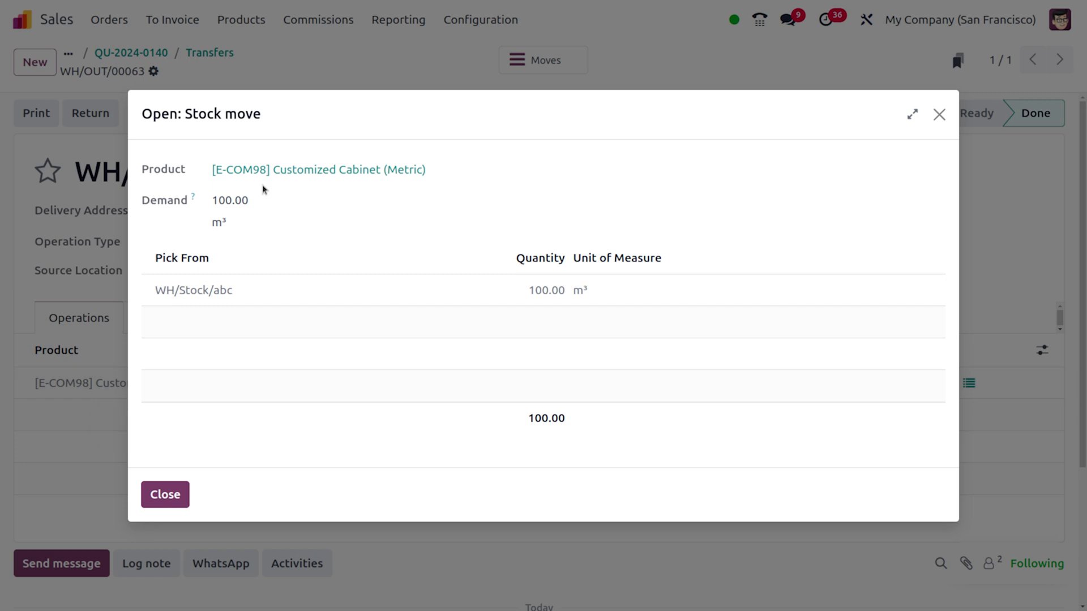
pyautogui.click(324, 169)
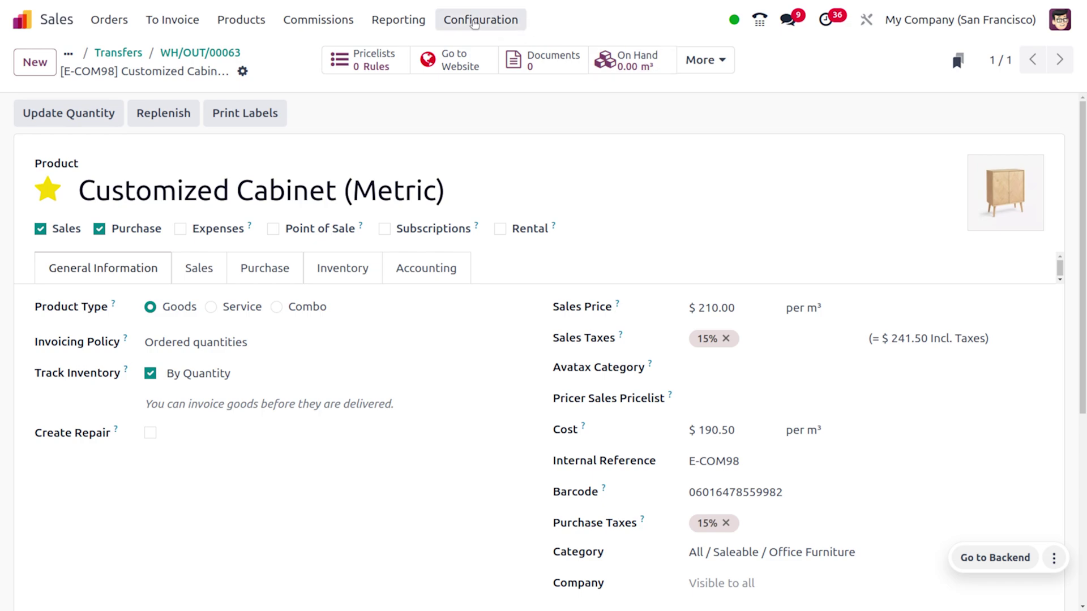
# Switch to Inventory and open the Internal Locations list with its filter options
pyautogui.click(25, 20)
pyautogui.write('in')
pyautogui.press('Return')
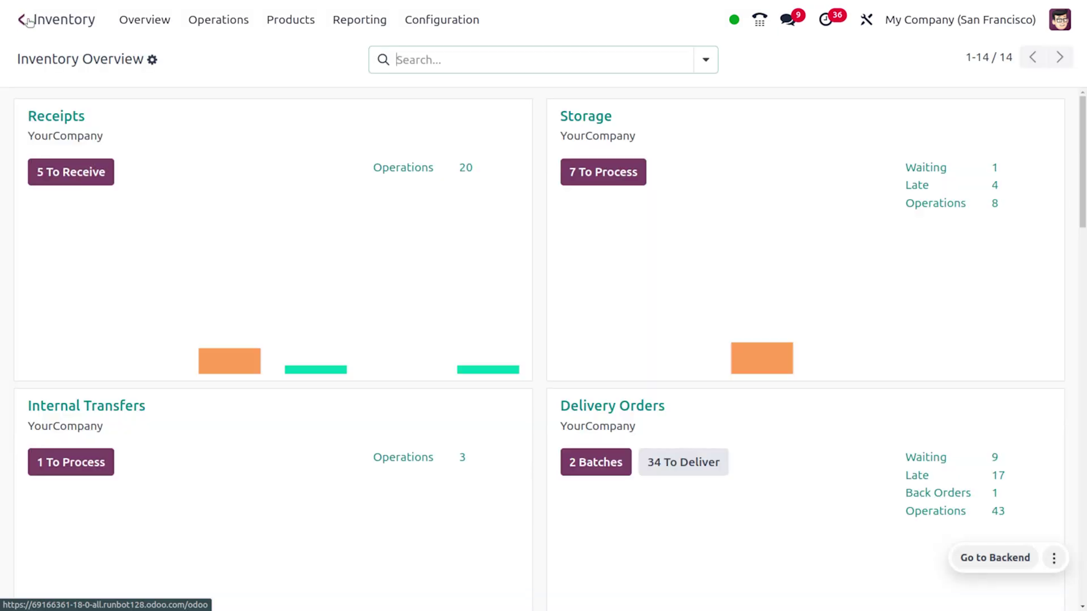
pyautogui.click(469, 22)
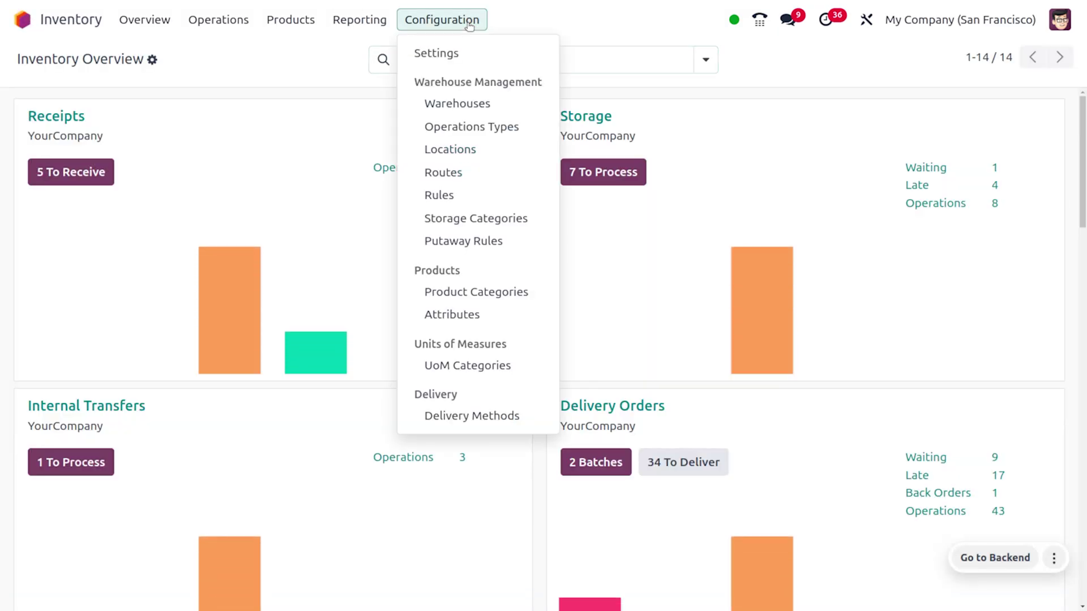
pyautogui.click(458, 148)
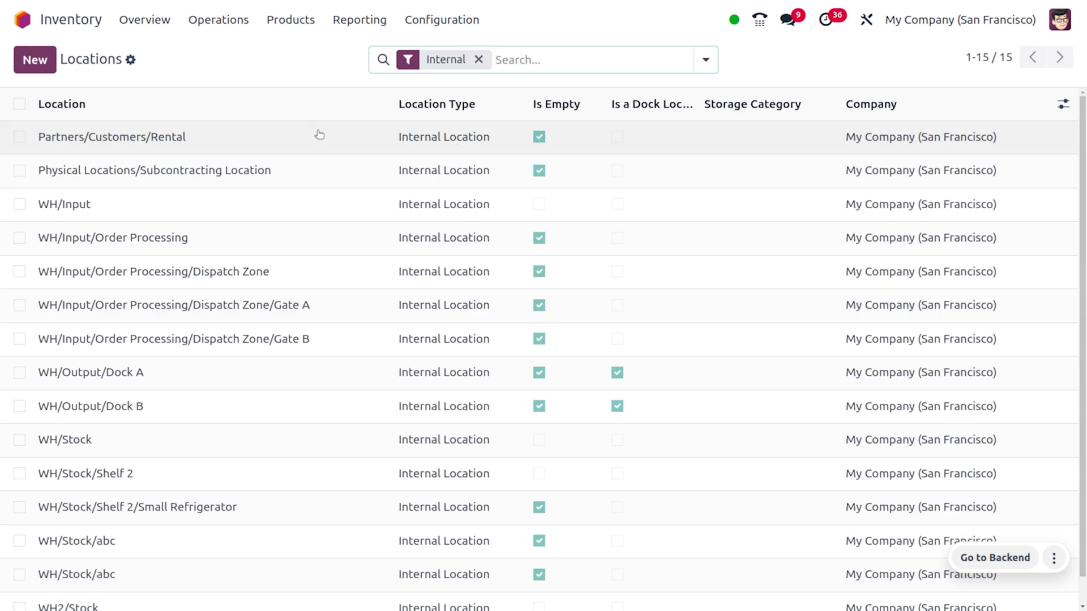
pyautogui.click(705, 60)
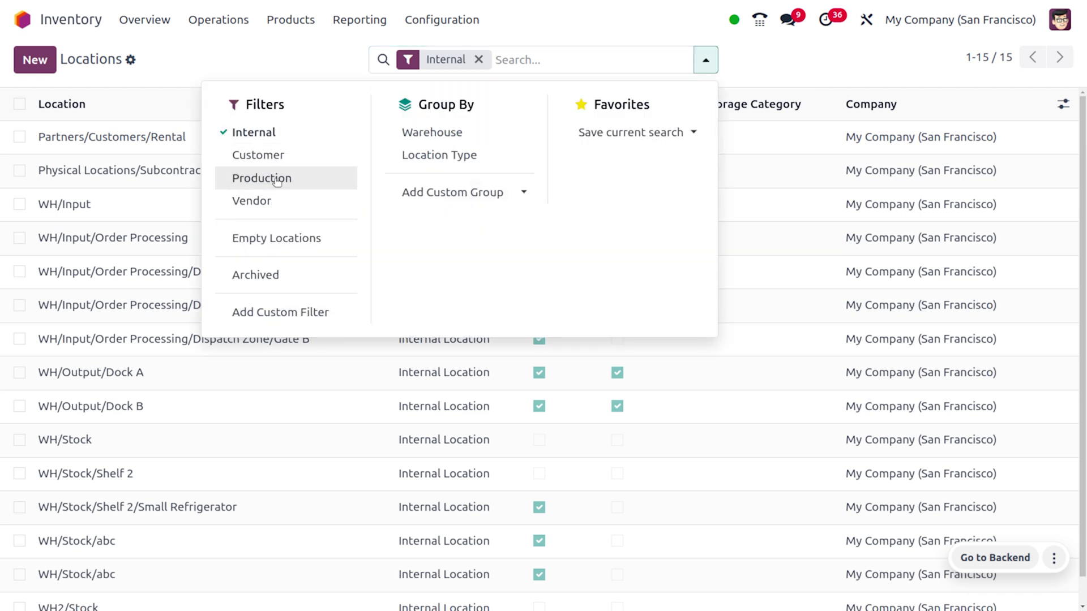
# Swap the Internal filter for Empty Locations, showing 21 locations including WH/Stock/abc
pyautogui.click(260, 132)
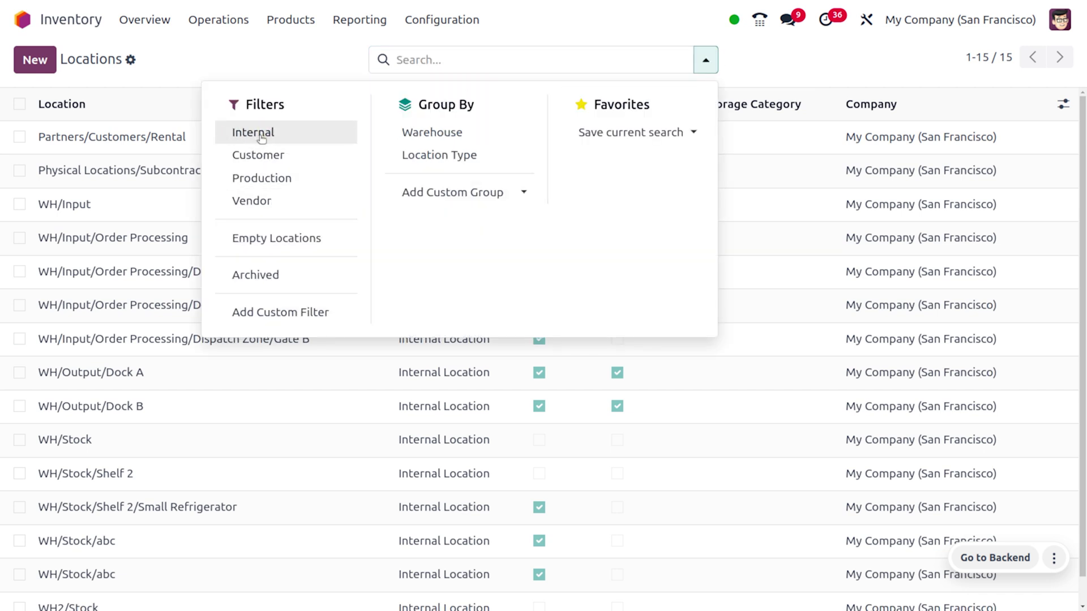
pyautogui.click(287, 239)
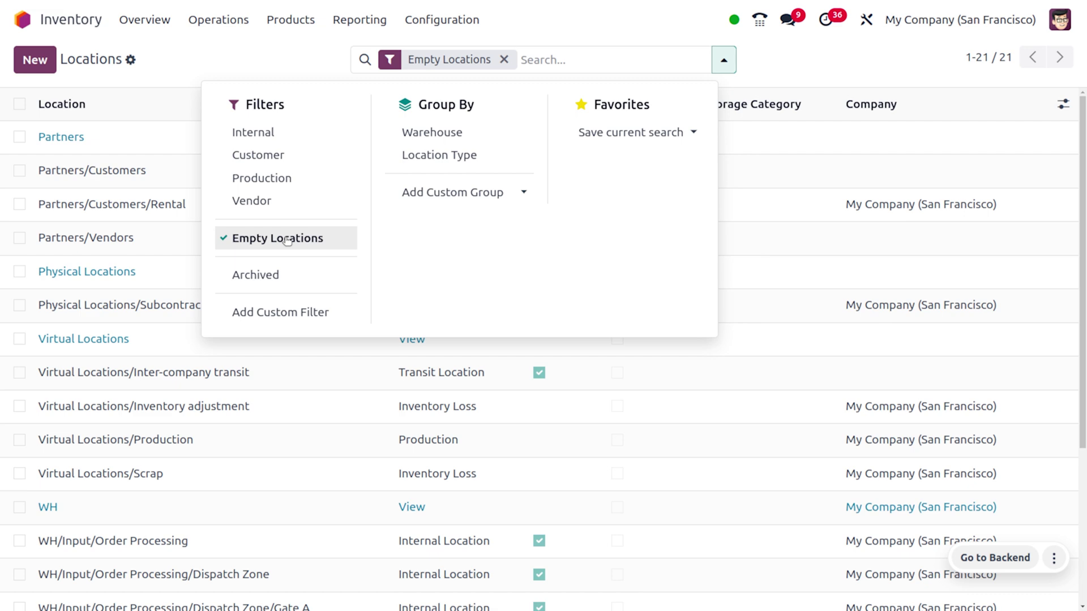
pyautogui.click(268, 54)
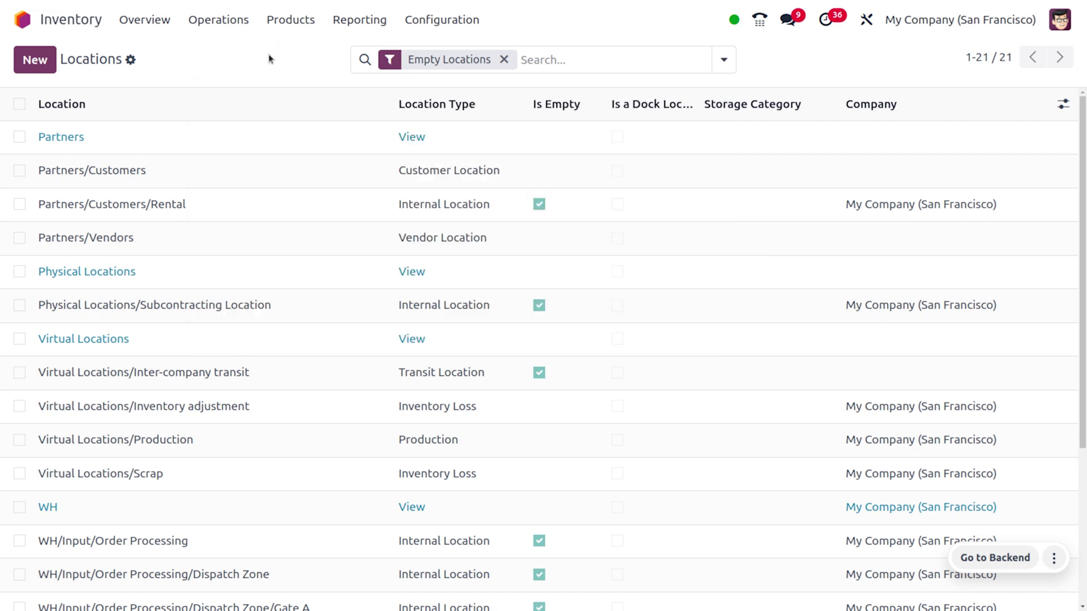
pyautogui.scroll(-5, 240, 386)
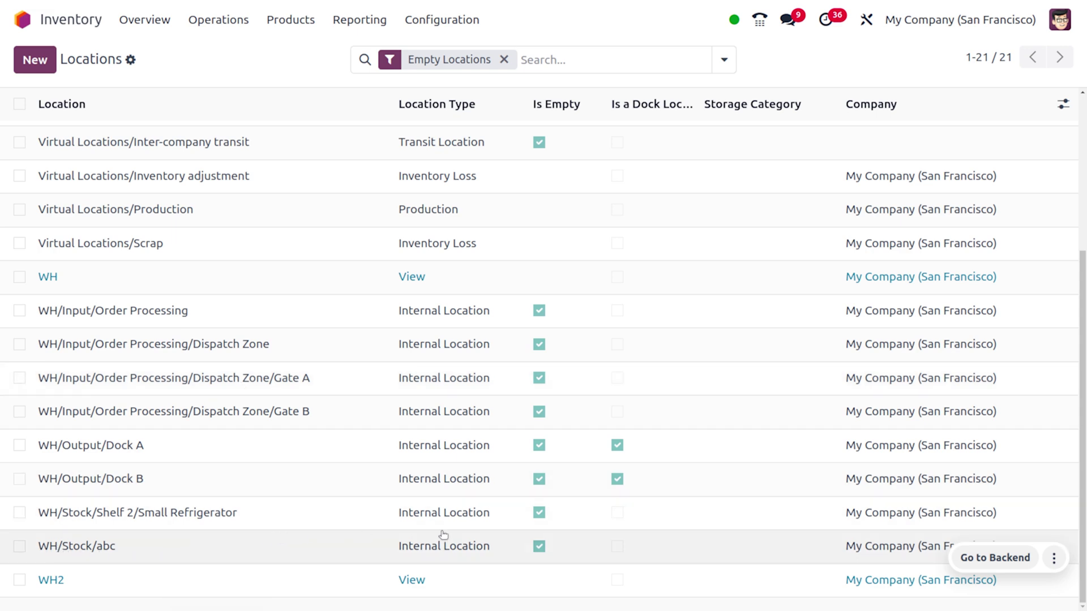
pyautogui.scroll(4, 563, 528)
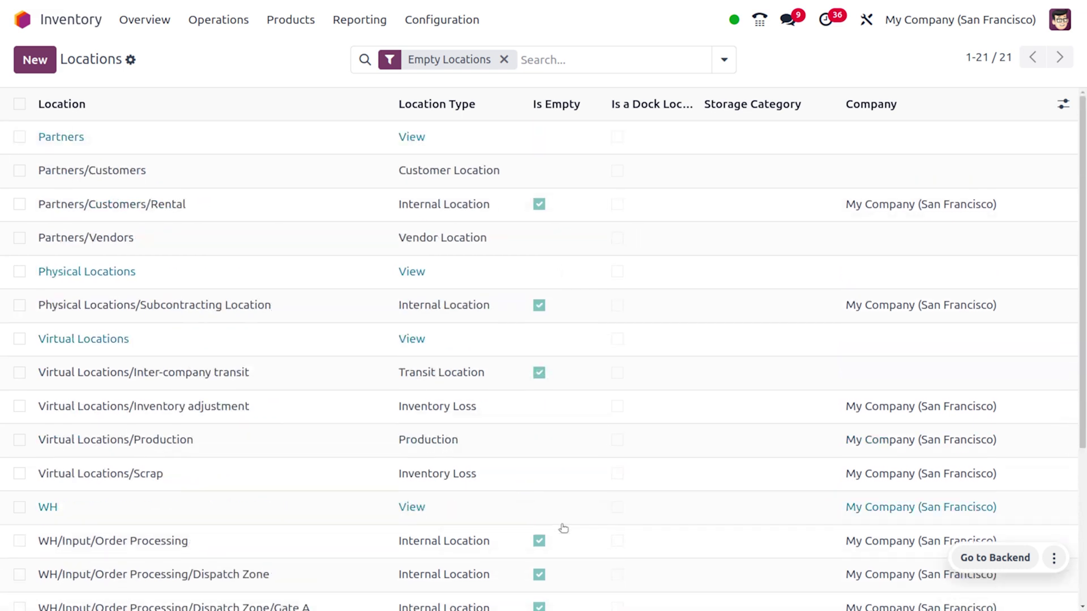